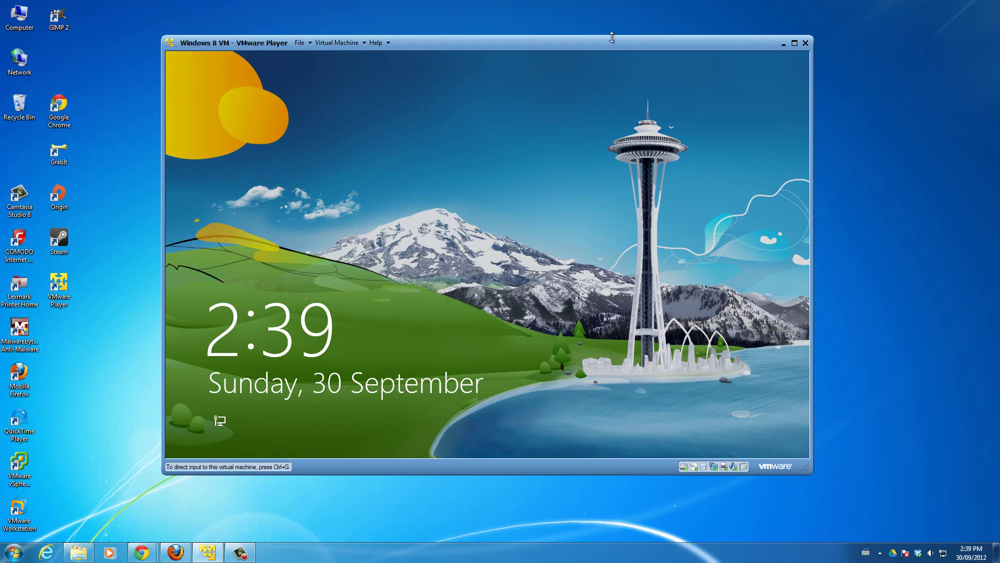
- Nudge the VMware Player window slightly up and to the right on the host desktop
{"action": "left_click_drag", "start_coordinate": [615, 41], "coordinate": [618, 36]}
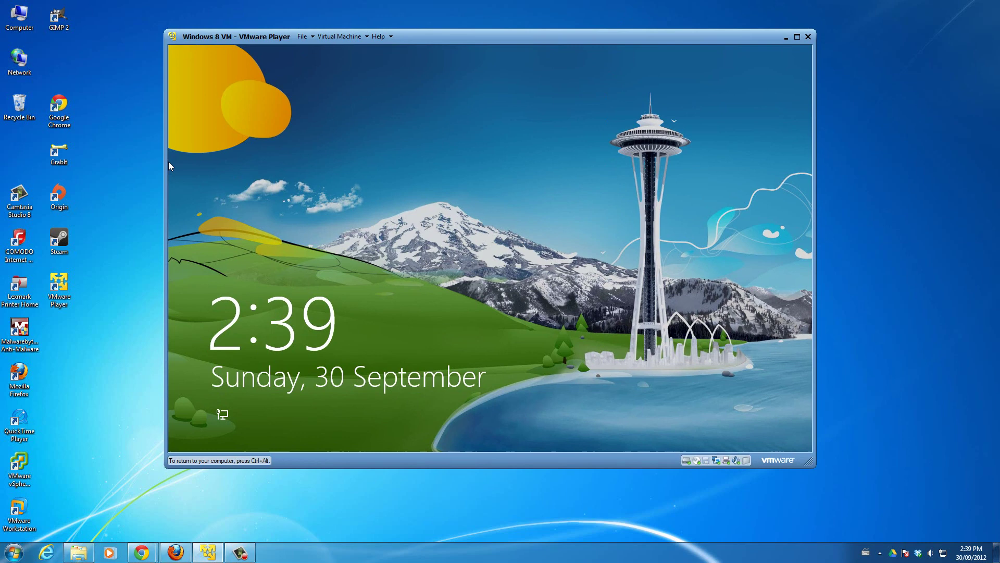
- Sign in to the Windows 8 VM with the account password and minimise Internet Explorer
{"action": "left_click", "coordinate": [538, 359]}
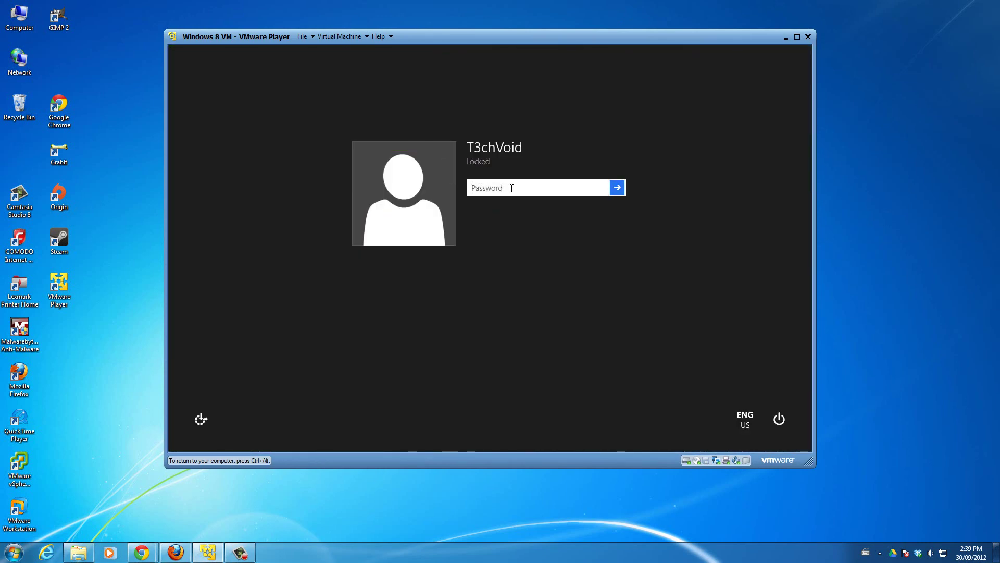
{"action": "type", "text": "****"}
{"action": "key", "text": "Return"}
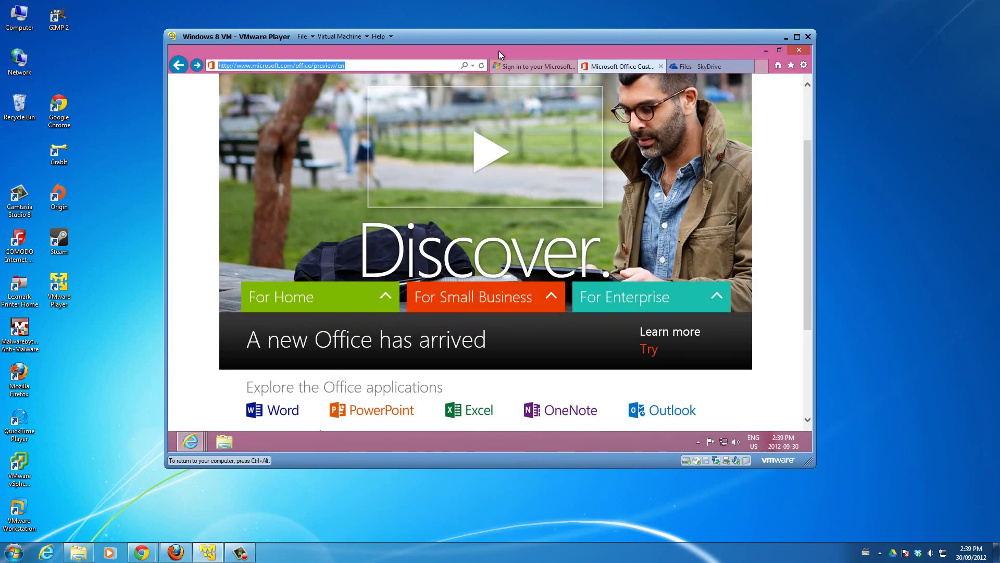
{"action": "left_click", "coordinate": [765, 51]}
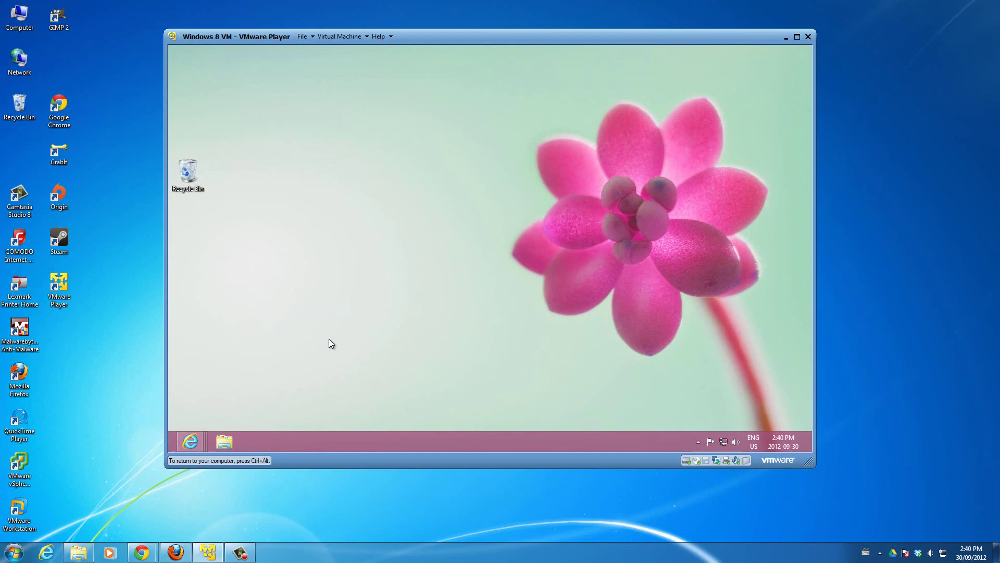
- Move the Recycle Bin to the desktop's top-left corner and bring up the Settings charm
{"action": "left_click_drag", "start_coordinate": [193, 126], "coordinate": [190, 67]}
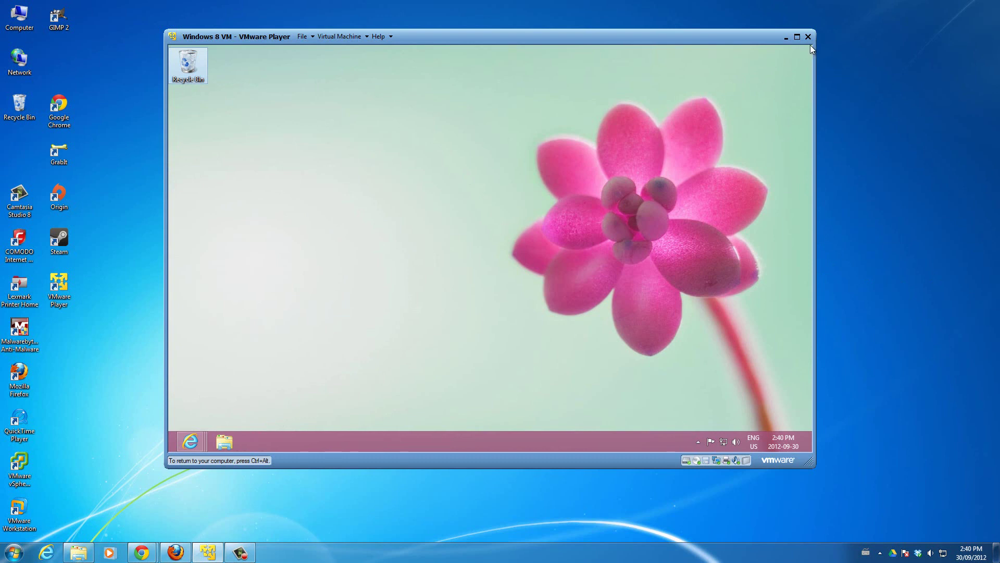
{"action": "mouse_move", "coordinate": [812, 45]}
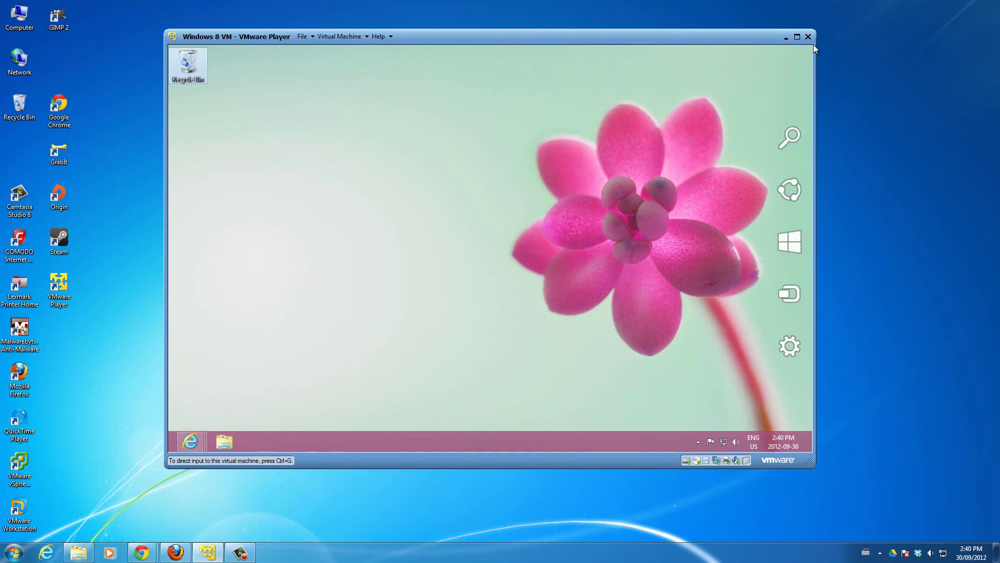
{"action": "mouse_move", "coordinate": [789, 156]}
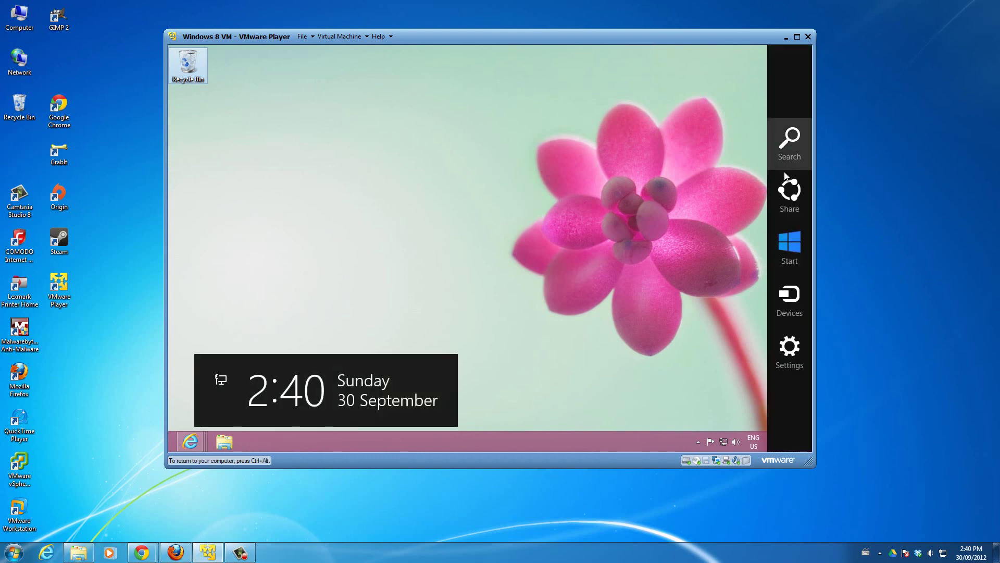
{"action": "left_click", "coordinate": [794, 361]}
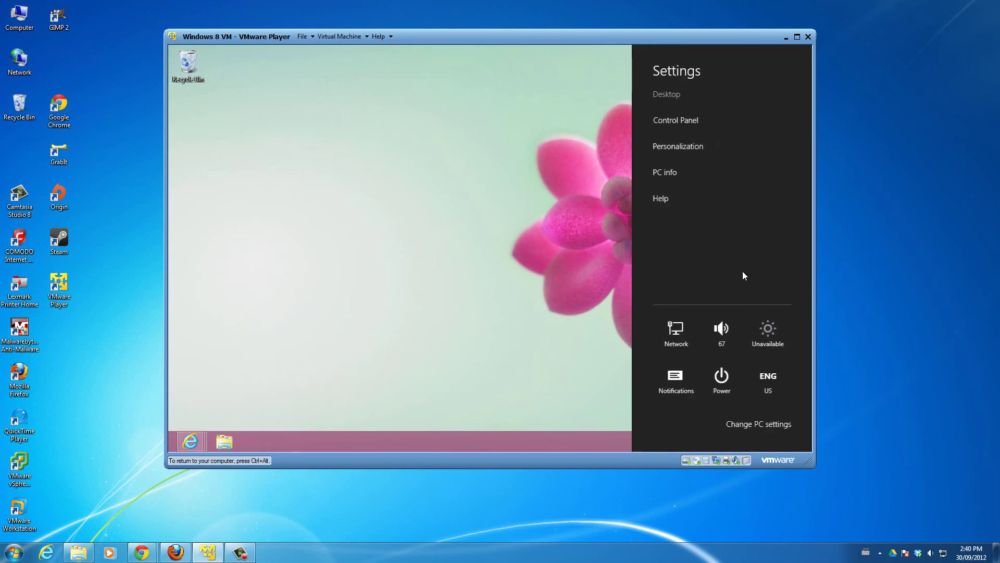
- Open Control Panel and switch its View by from Small icons back to Category
{"action": "left_click", "coordinate": [682, 118]}
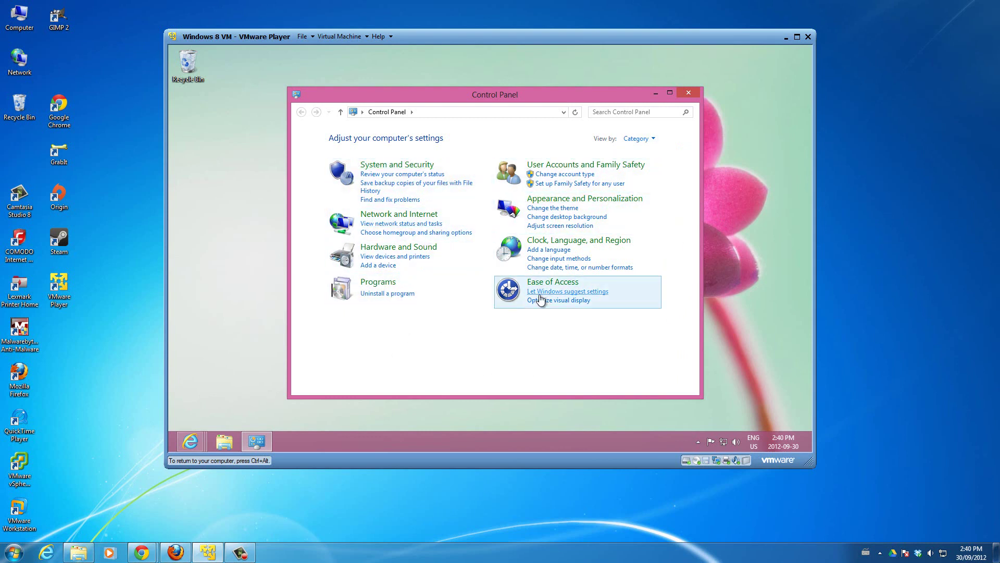
{"action": "left_click", "coordinate": [636, 138]}
{"action": "left_click", "coordinate": [646, 179]}
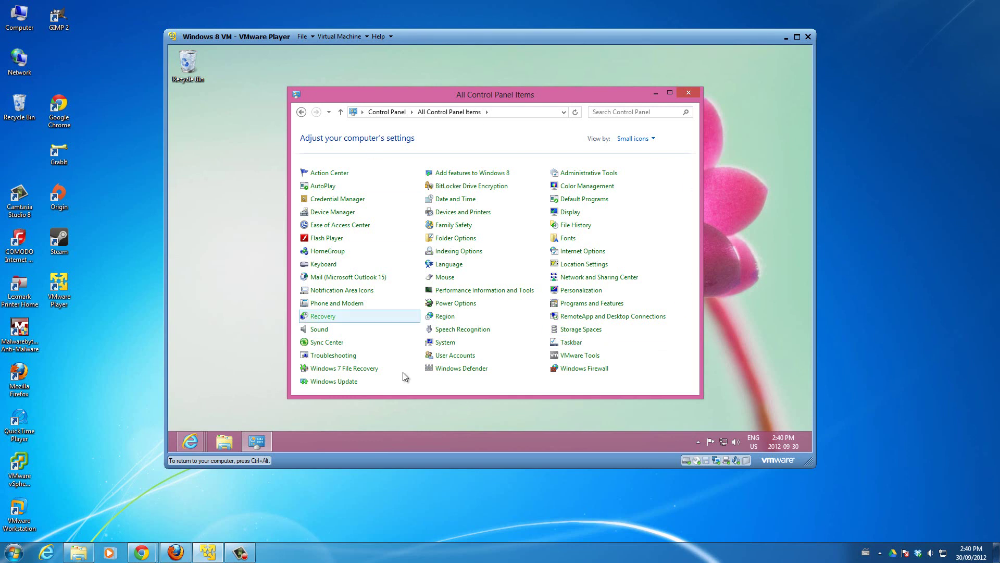
{"action": "left_click", "coordinate": [633, 140]}
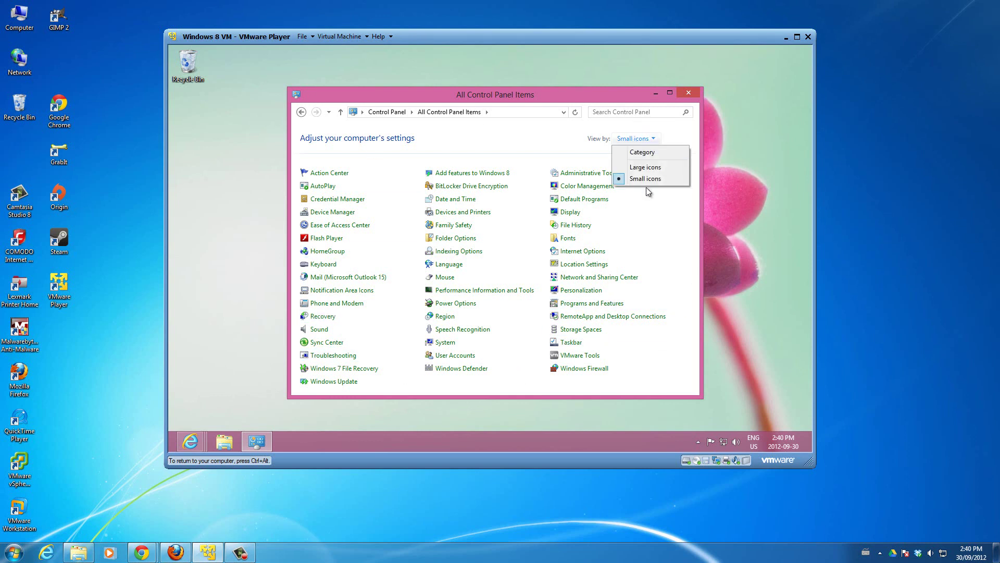
{"action": "left_click", "coordinate": [644, 155]}
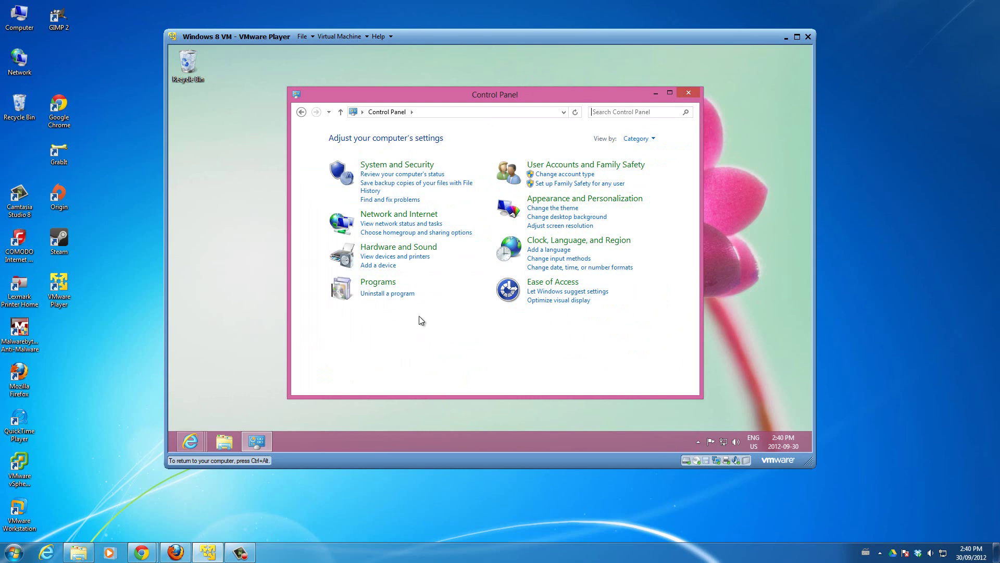
- Uninstall Microsoft SkyDrive from Programs and Features, approving the UAC prompt
{"action": "left_click", "coordinate": [384, 294]}
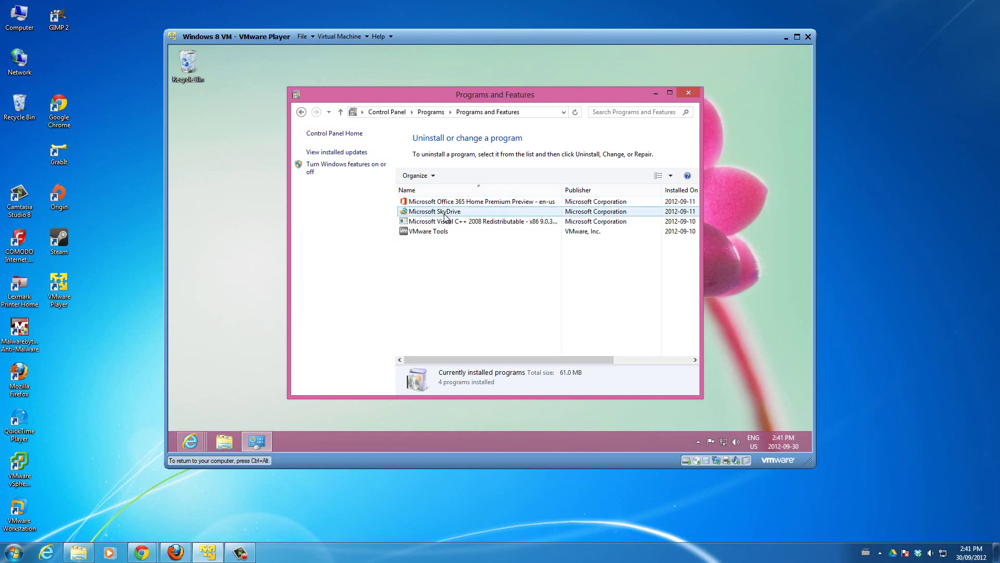
{"action": "left_click", "coordinate": [444, 215]}
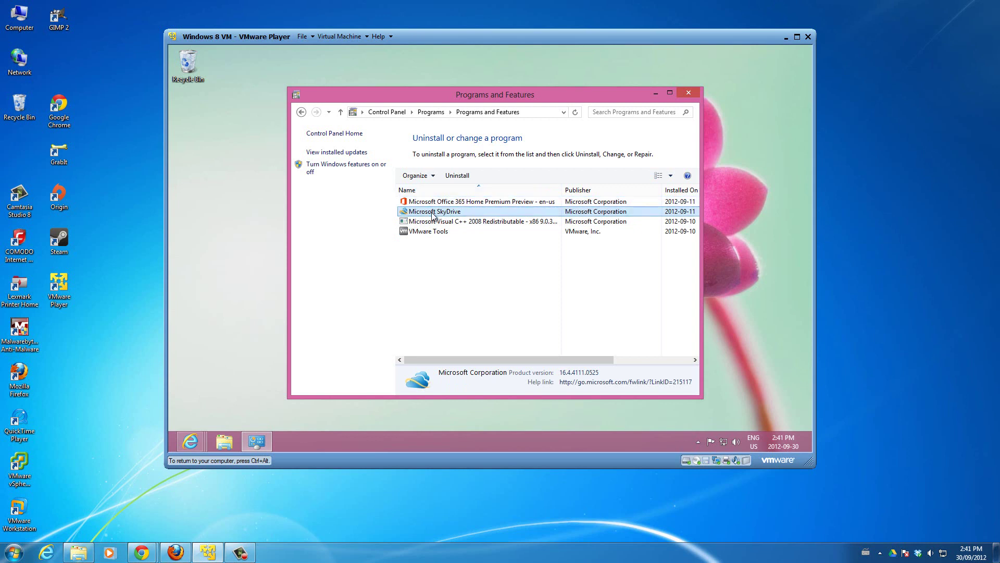
{"action": "left_click", "coordinate": [453, 175]}
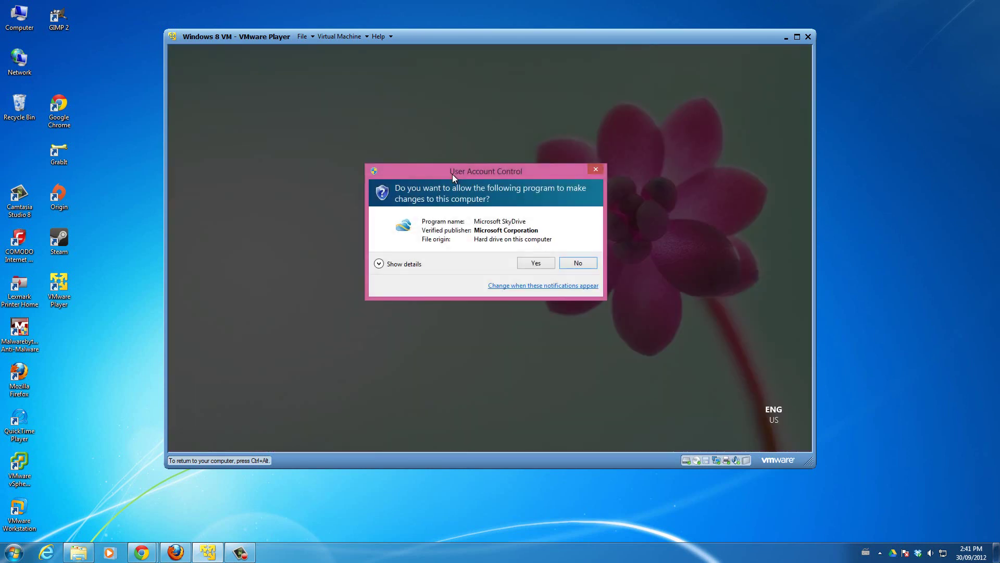
{"action": "left_click", "coordinate": [536, 263]}
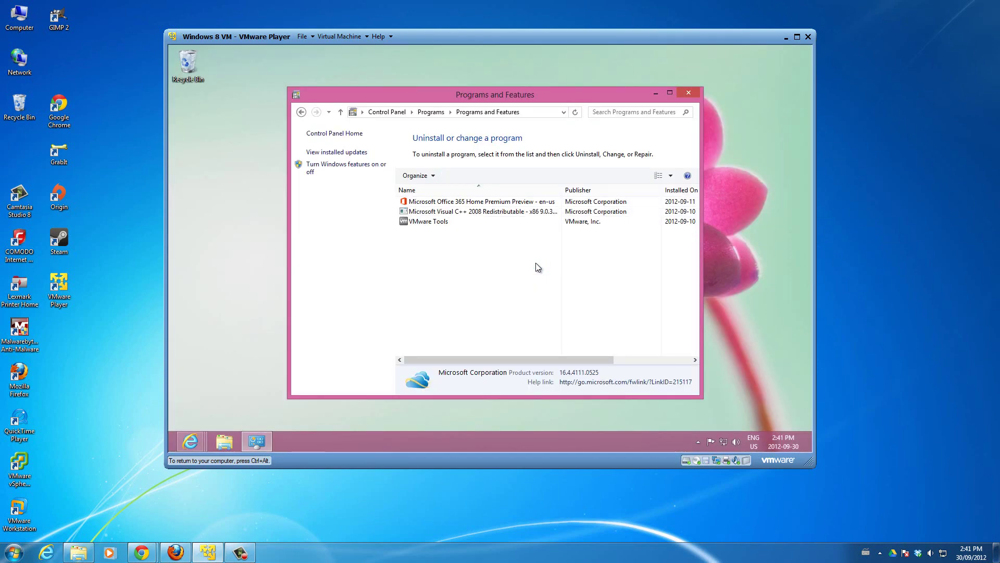
- Minimise the Programs and Features window and restore it from the taskbar
{"action": "left_click", "coordinate": [656, 94]}
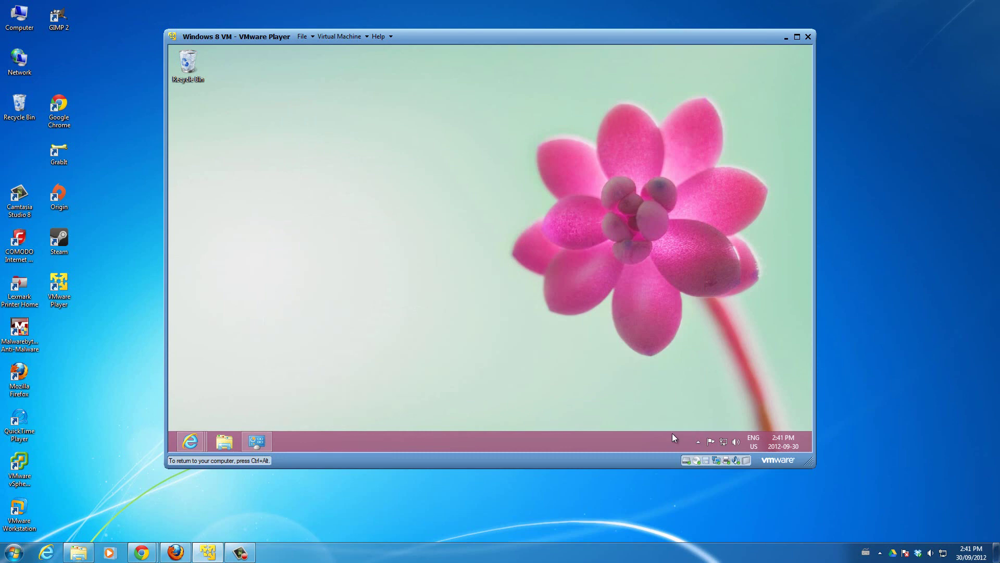
{"action": "mouse_move", "coordinate": [190, 441]}
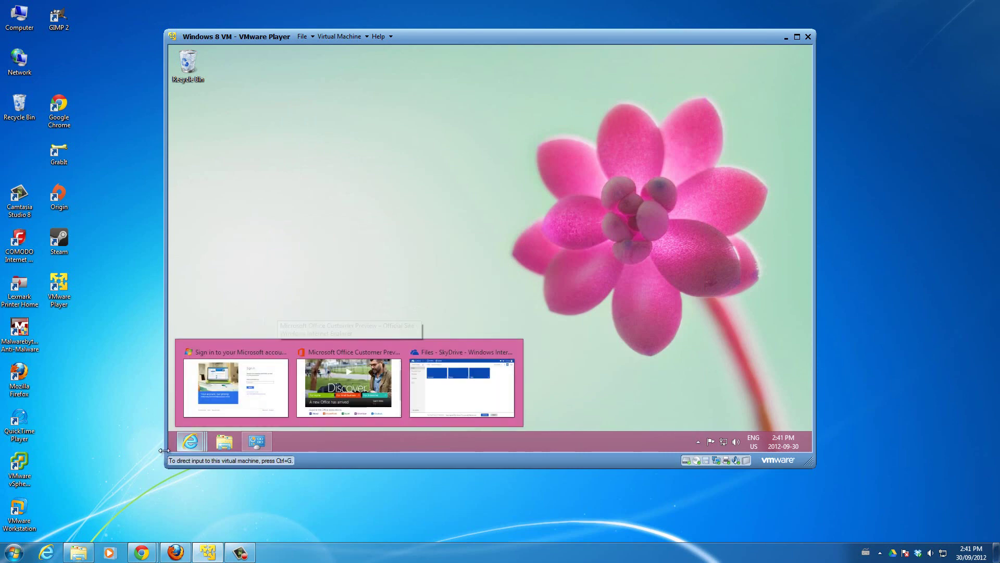
{"action": "left_click", "coordinate": [350, 298]}
{"action": "left_click", "coordinate": [248, 442]}
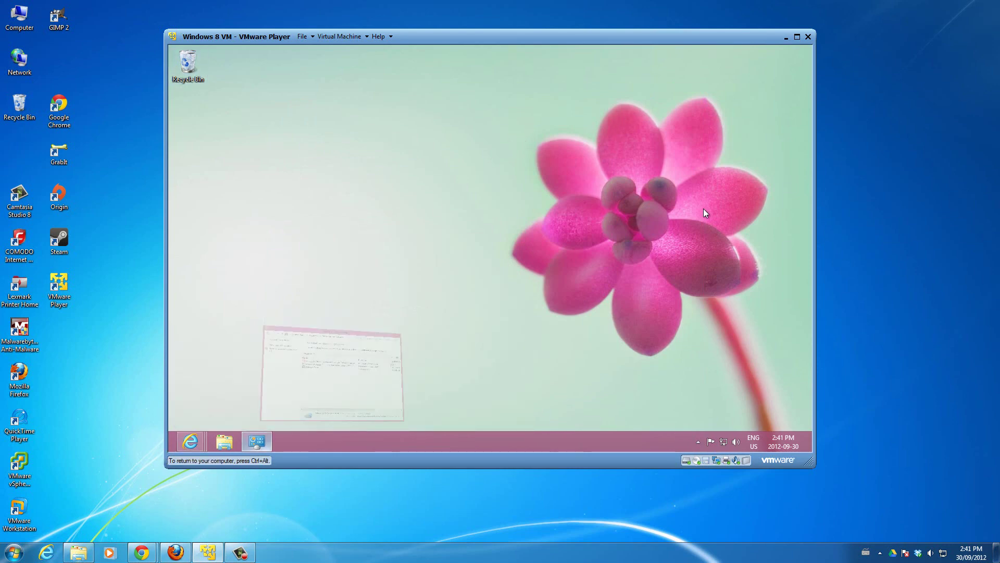
{"action": "mouse_move", "coordinate": [172, 450]}
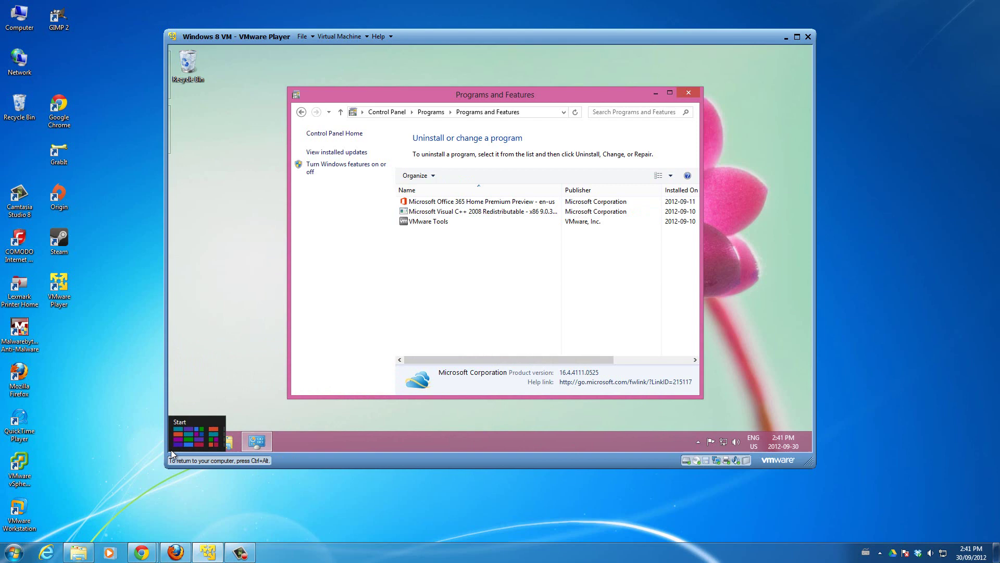
- Search 'sky' on the Start screen and launch the SkyDrive app
{"action": "left_click", "coordinate": [174, 441]}
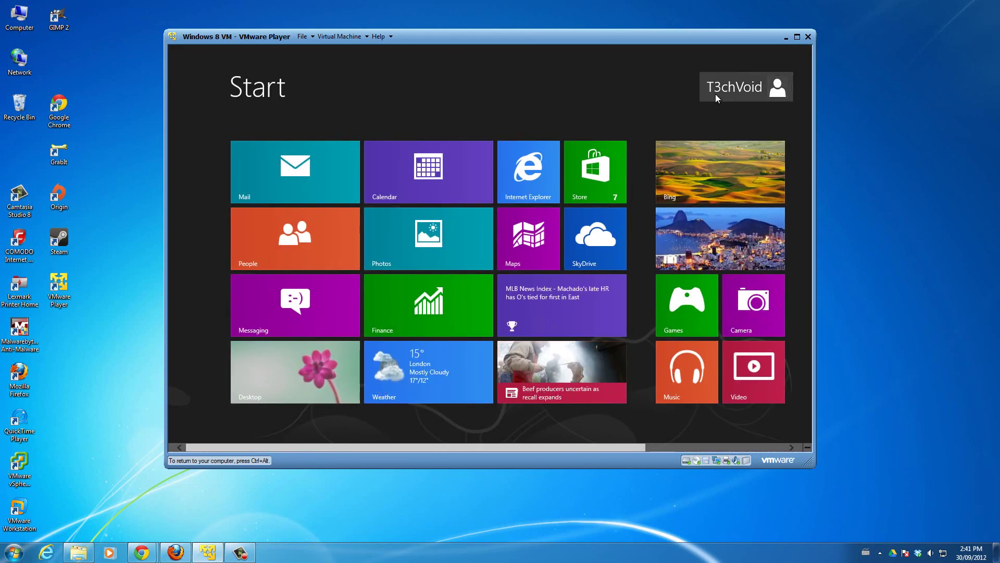
{"action": "type", "text": "sky"}
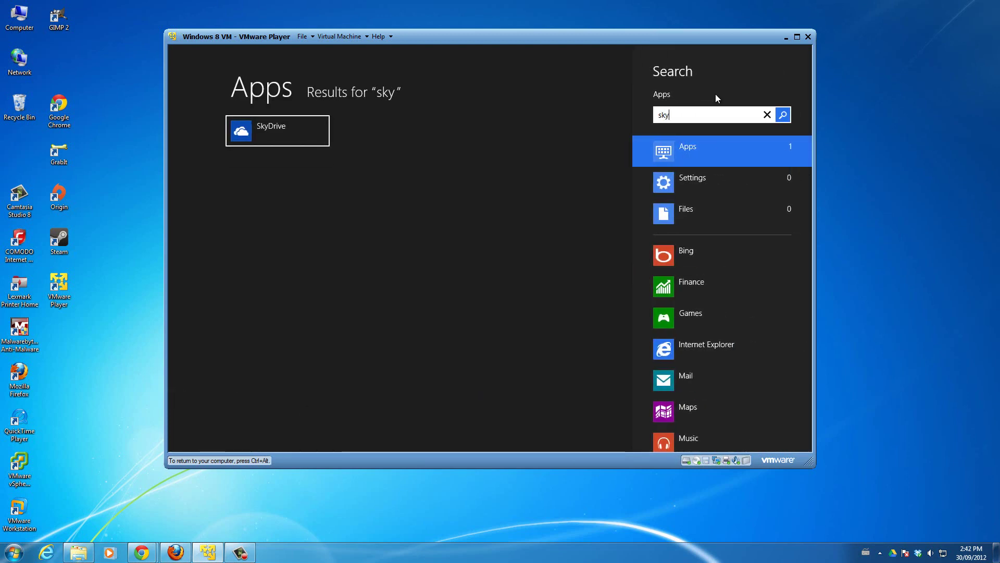
{"action": "left_click", "coordinate": [291, 132]}
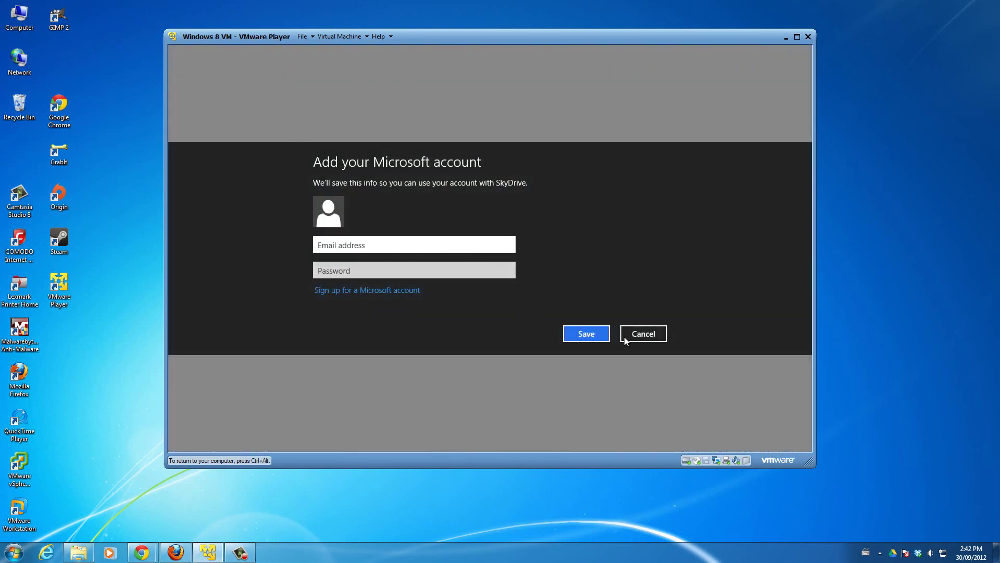
- Cancel the Microsoft account prompt and dismiss the sign-in message three times
{"action": "left_click", "coordinate": [655, 339]}
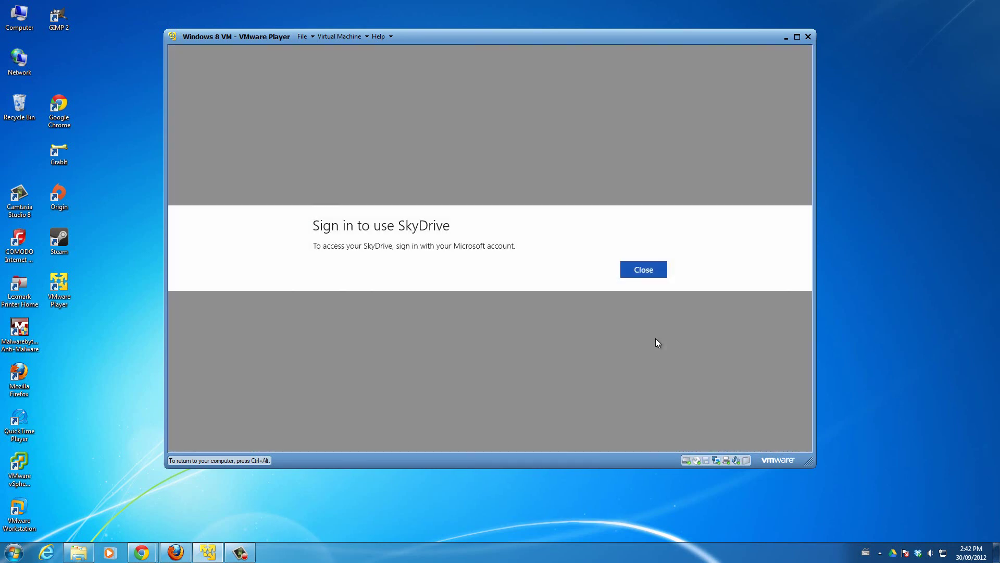
{"action": "left_click", "coordinate": [648, 266]}
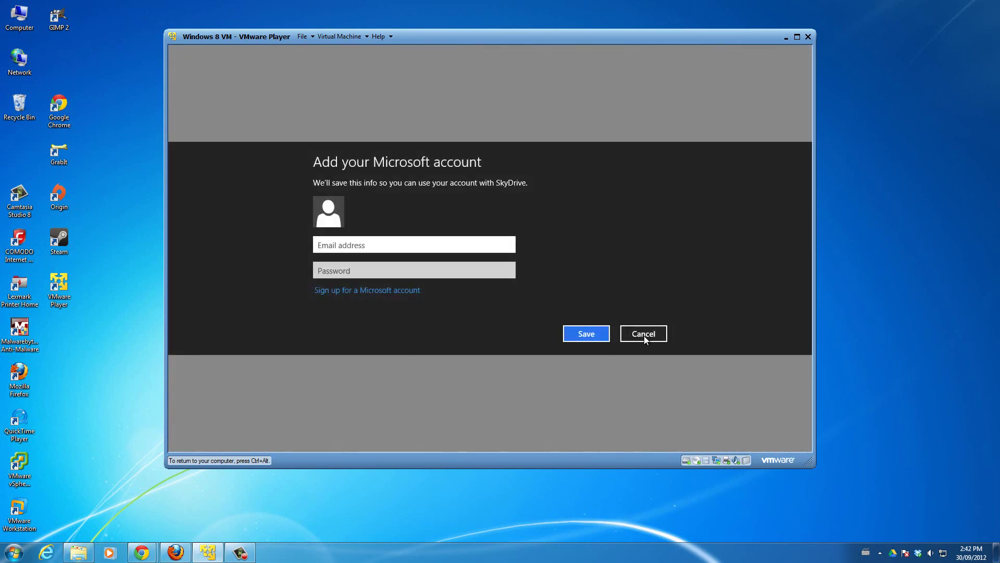
{"action": "left_click", "coordinate": [644, 338]}
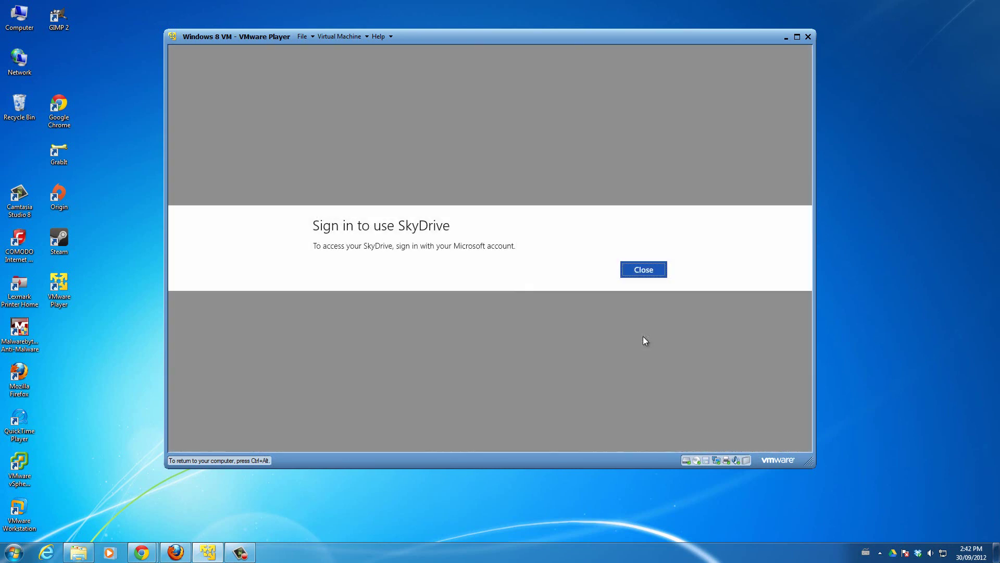
{"action": "left_click", "coordinate": [646, 268]}
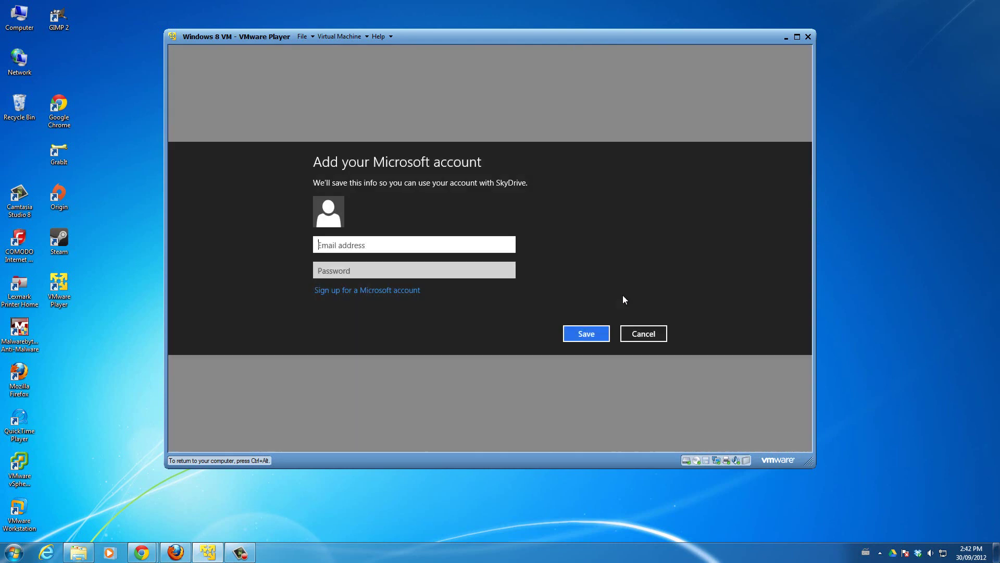
{"action": "left_click", "coordinate": [648, 336]}
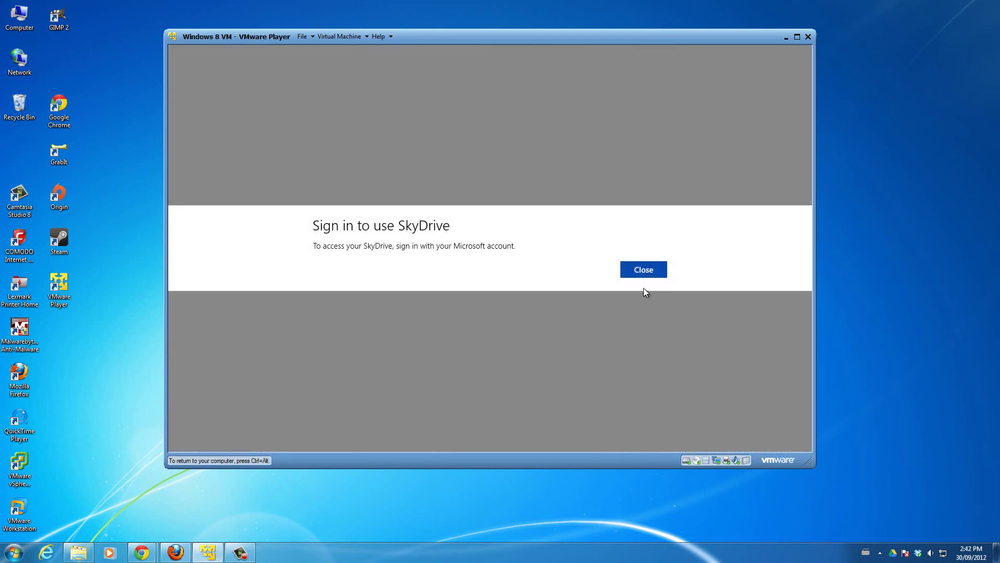
{"action": "left_click", "coordinate": [643, 273]}
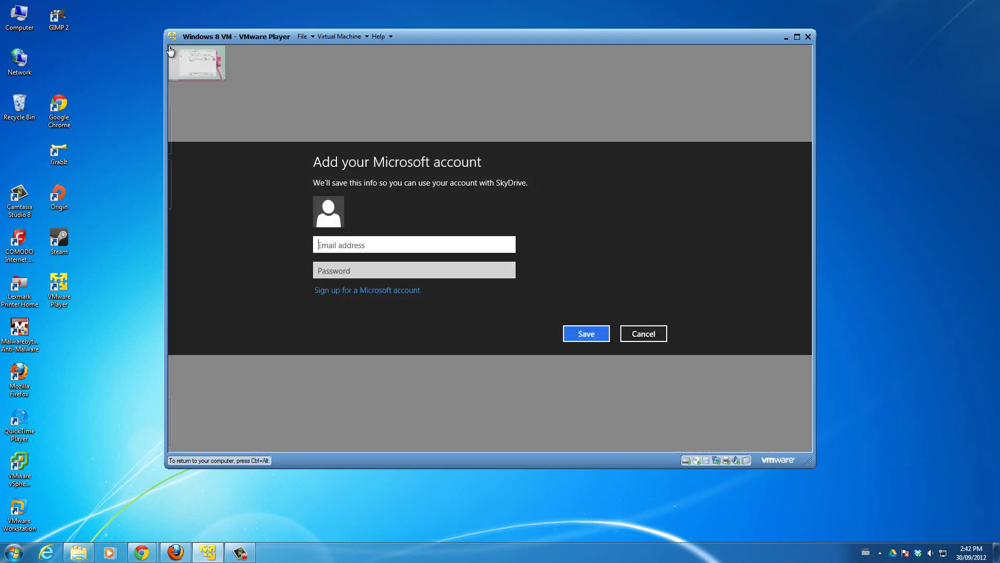
- Back in Programs and Features, select VMware Tools and confirm its uninstall
{"action": "left_click", "coordinate": [181, 53]}
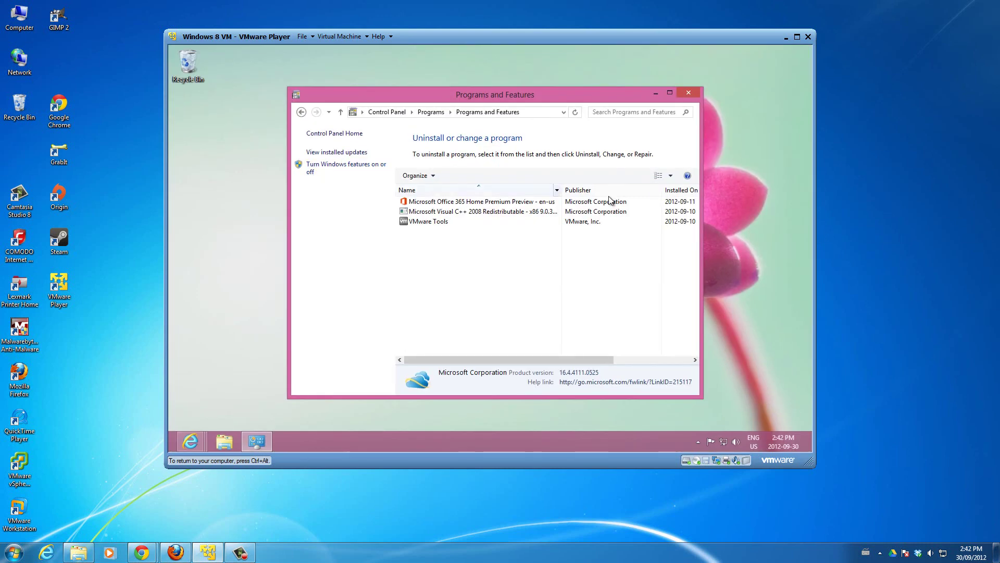
{"action": "left_click_drag", "start_coordinate": [568, 95], "coordinate": [573, 79]}
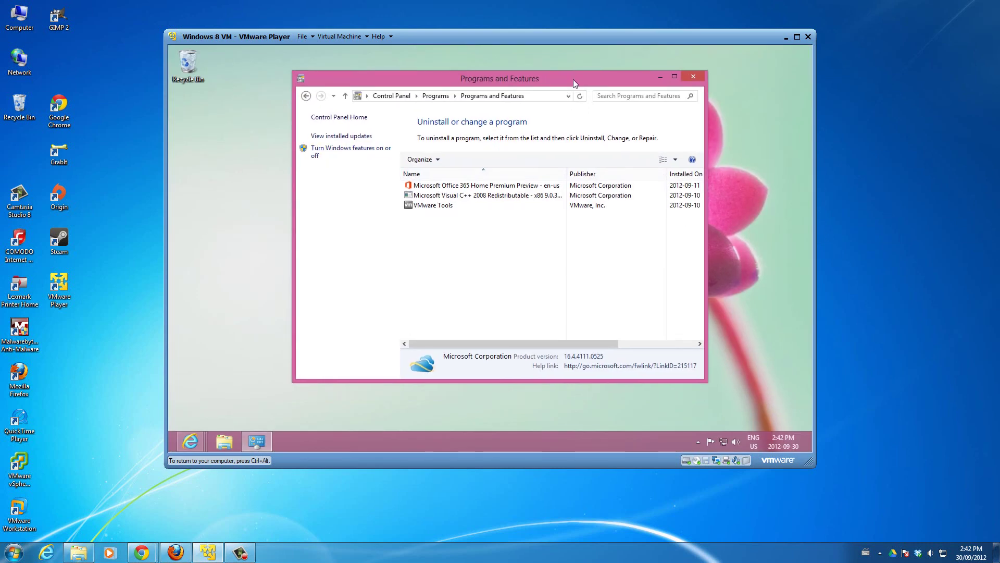
{"action": "left_click", "coordinate": [445, 207]}
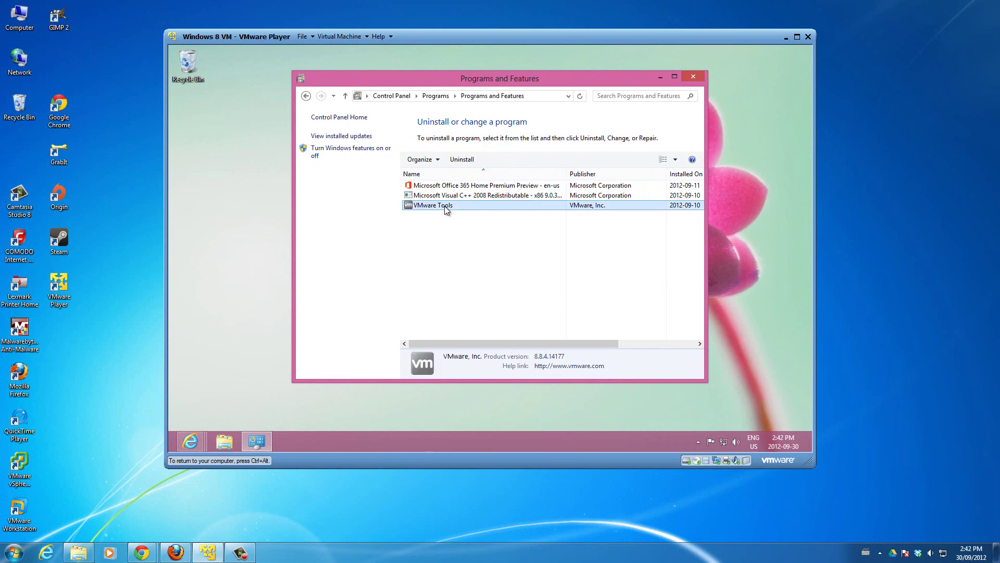
{"action": "left_click", "coordinate": [466, 163]}
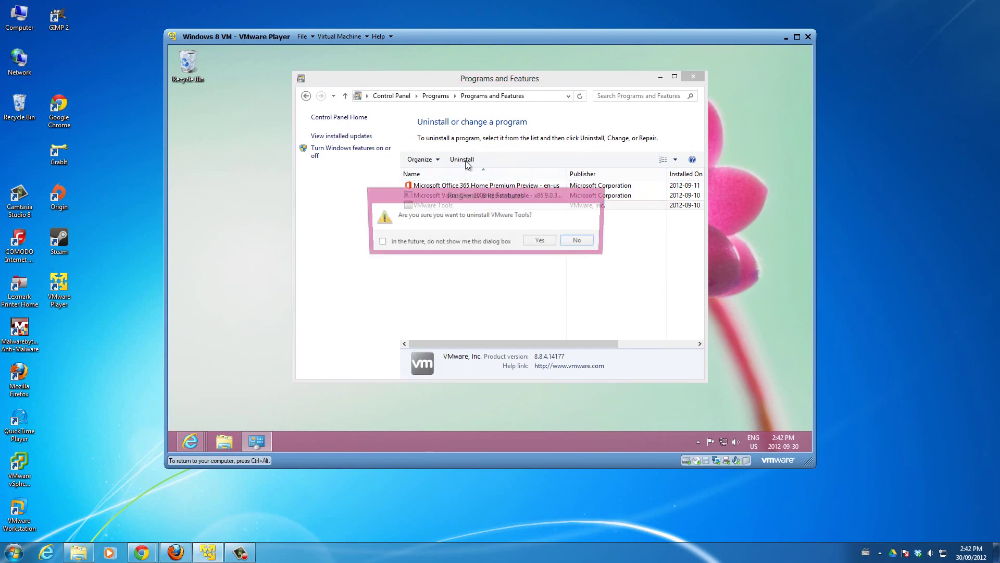
{"action": "left_click", "coordinate": [540, 242]}
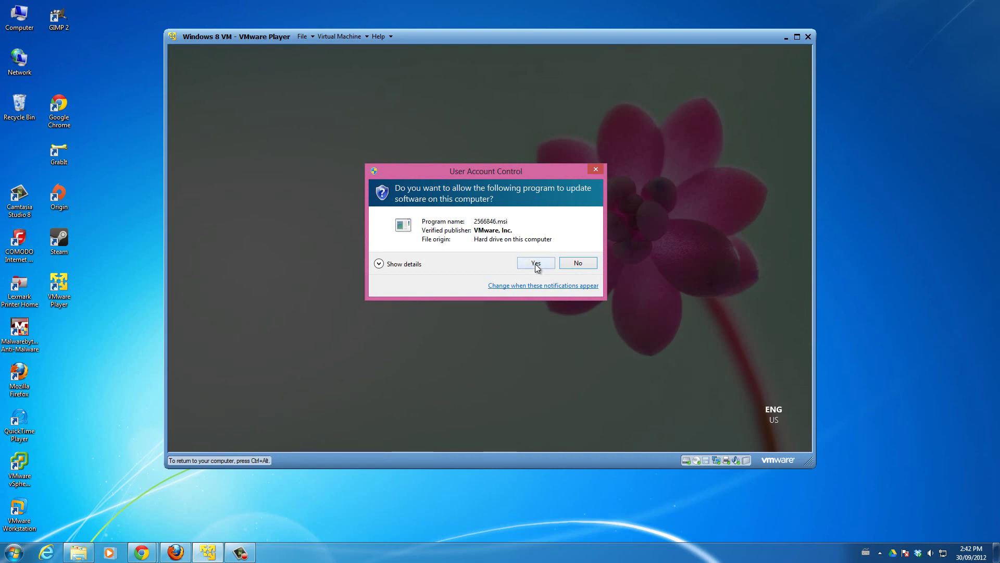
- Approve the User Account Control prompt so the VMware Tools uninstaller runs
{"action": "left_click", "coordinate": [536, 263]}
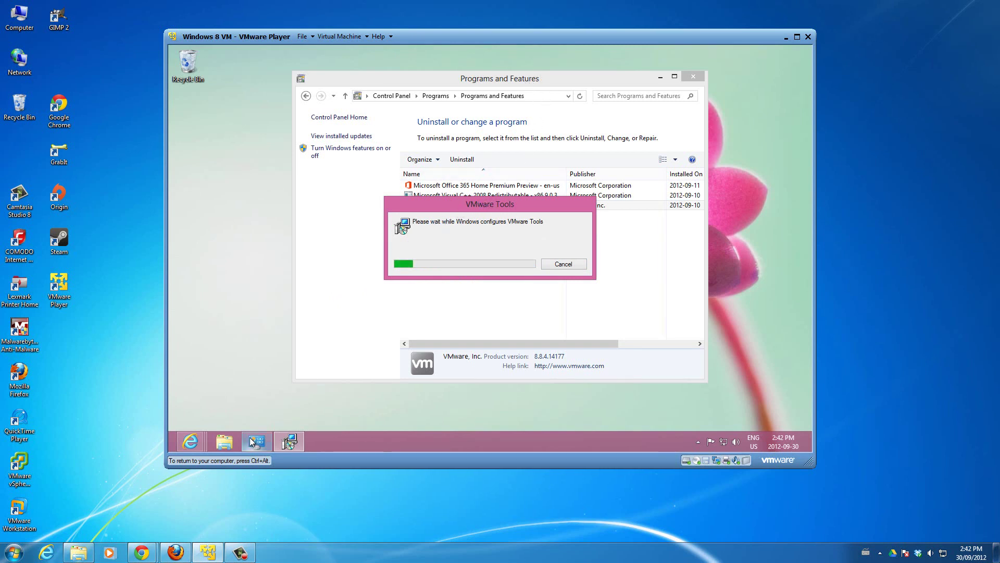
- Bring the Office preview page forward, unsnap the Internet Explorer window and minimise it
{"action": "mouse_move", "coordinate": [193, 443]}
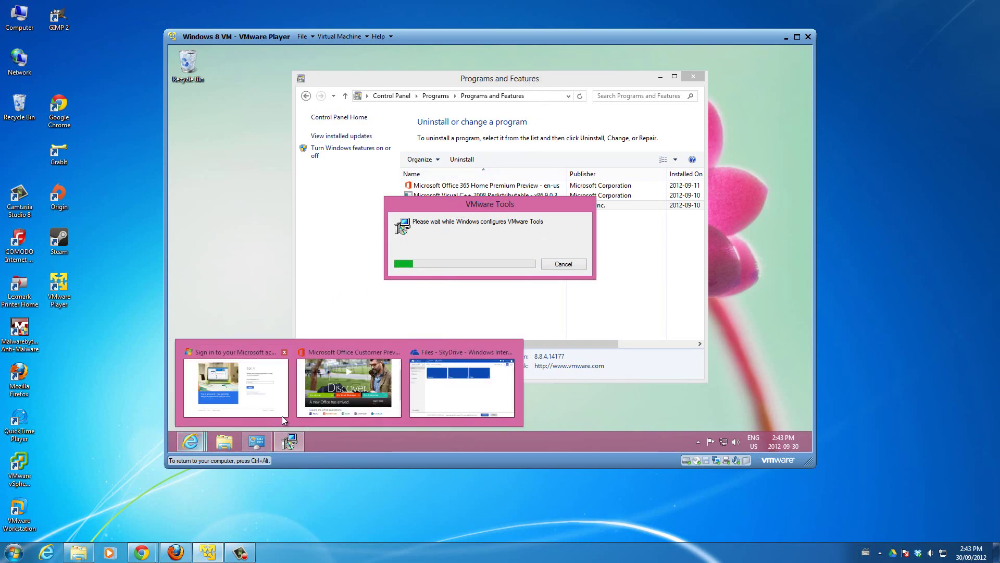
{"action": "mouse_move", "coordinate": [364, 395]}
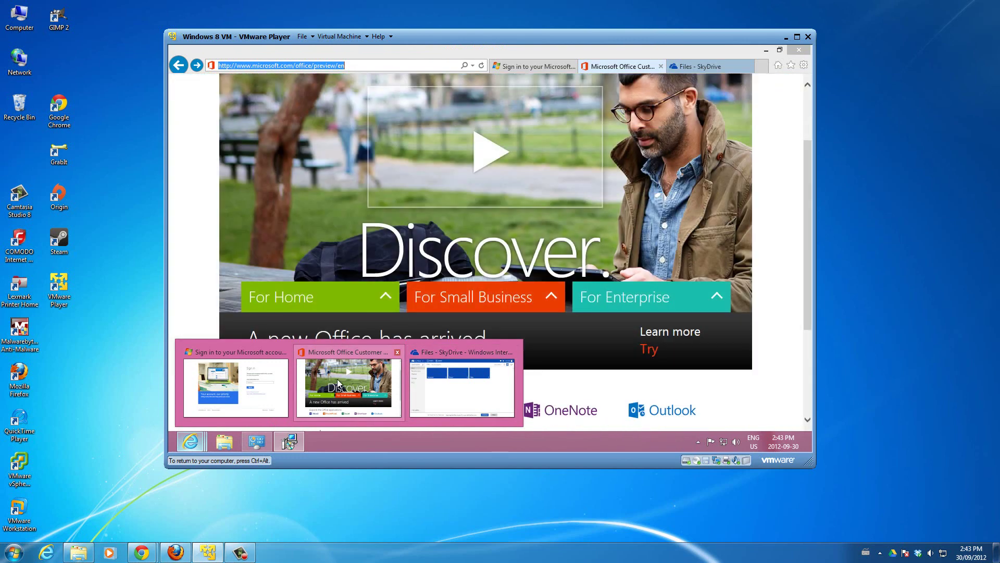
{"action": "left_click", "coordinate": [345, 353]}
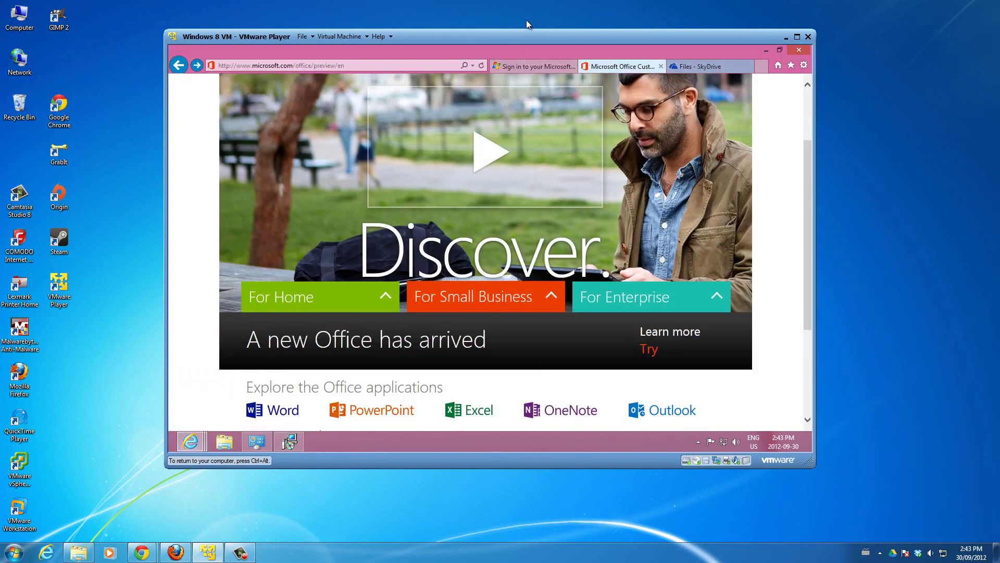
{"action": "left_click_drag", "start_coordinate": [526, 49], "coordinate": [168, 187]}
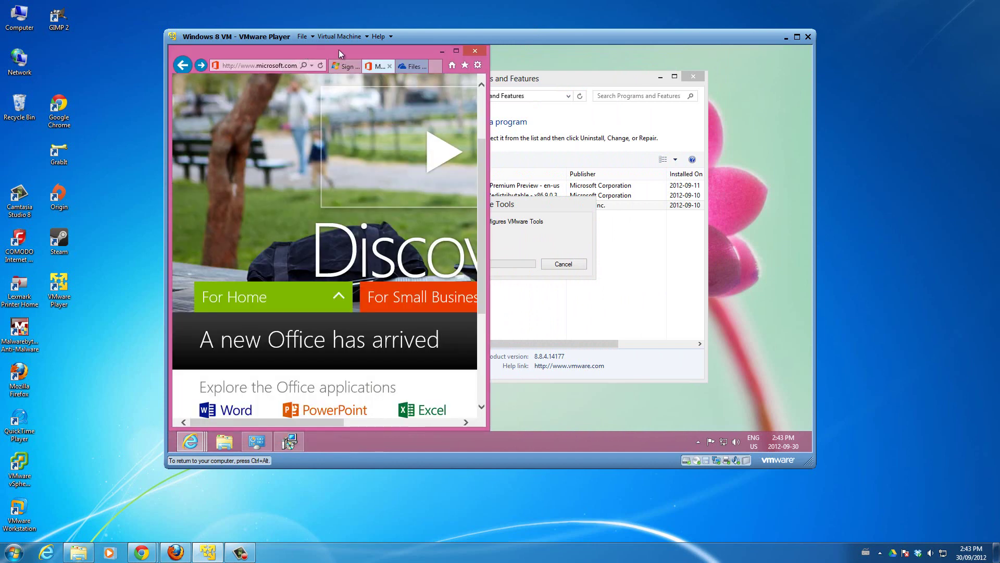
{"action": "left_click_drag", "start_coordinate": [346, 49], "coordinate": [387, 118]}
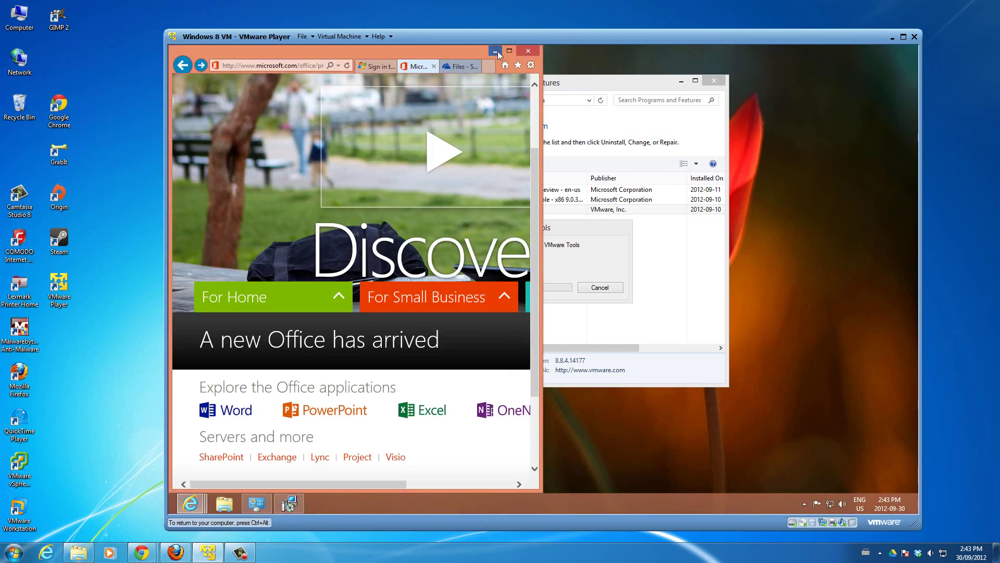
{"action": "left_click", "coordinate": [496, 51]}
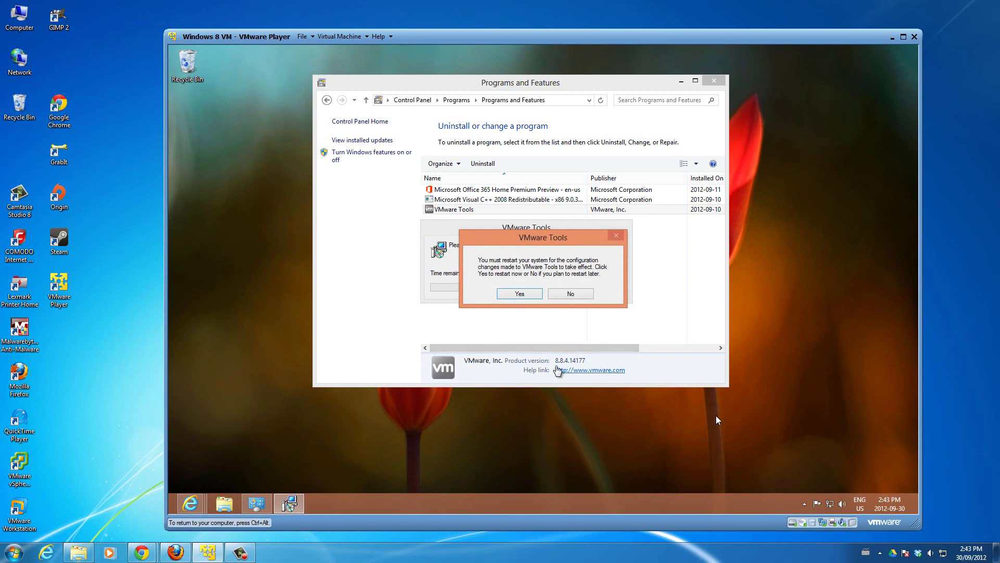
- Accept the VMware Tools prompt to restart the VM now
{"action": "left_click", "coordinate": [519, 294]}
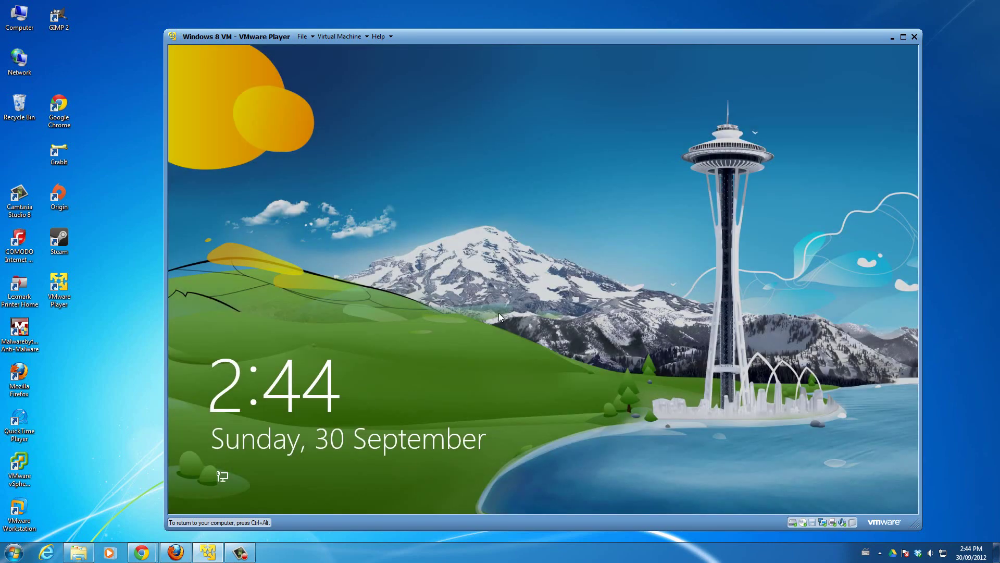
- Dismiss the lock screen and sign in with the account password
{"action": "left_click_drag", "start_coordinate": [545, 392], "coordinate": [531, 174]}
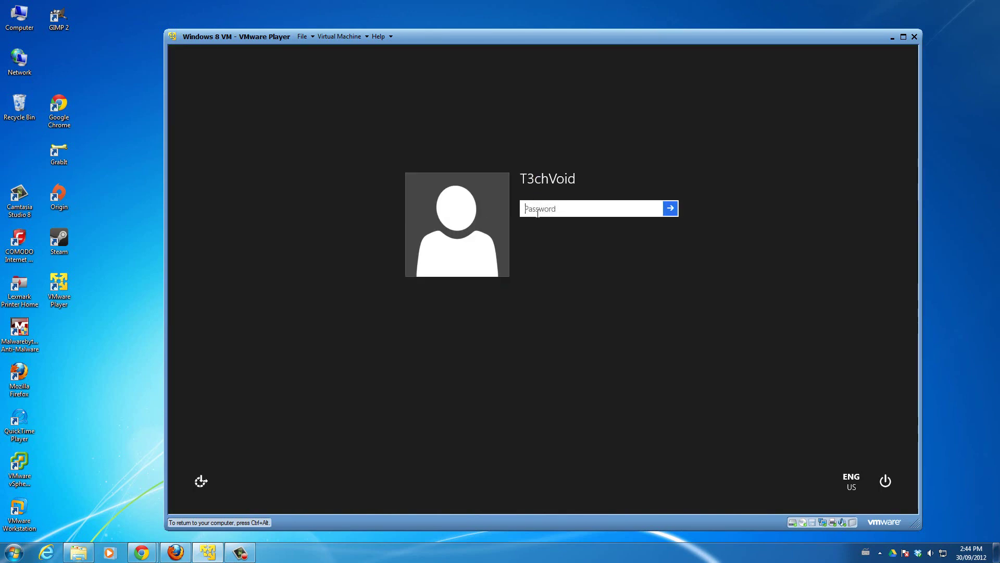
{"action": "type", "text": "••"}
{"action": "key", "text": "Return"}
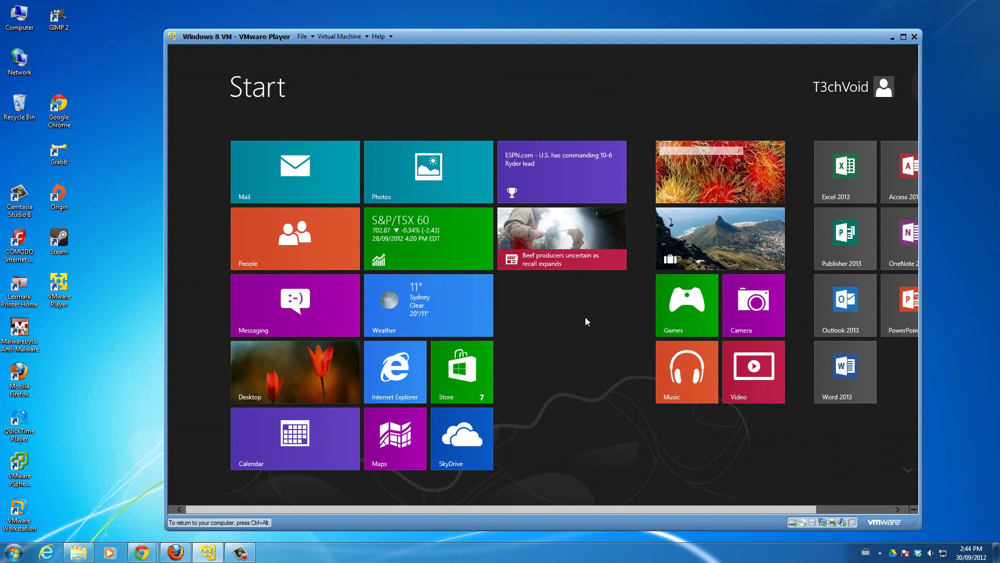
{"action": "type", "text": "vm"}
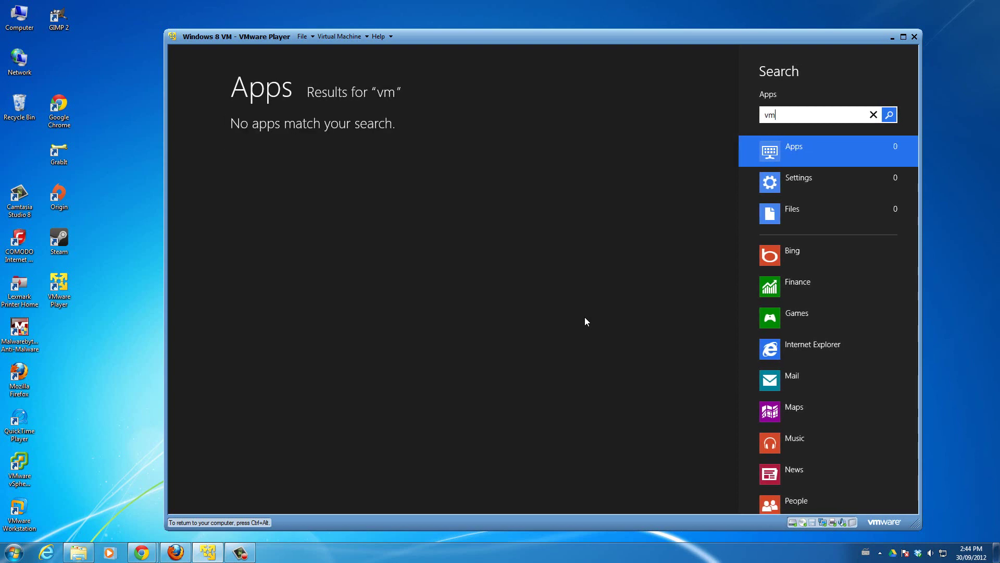
{"action": "left_click", "coordinate": [830, 180]}
{"action": "key", "text": "BackSpace"}
{"action": "key", "text": "BackSpace"}
{"action": "left_click", "coordinate": [677, 161]}
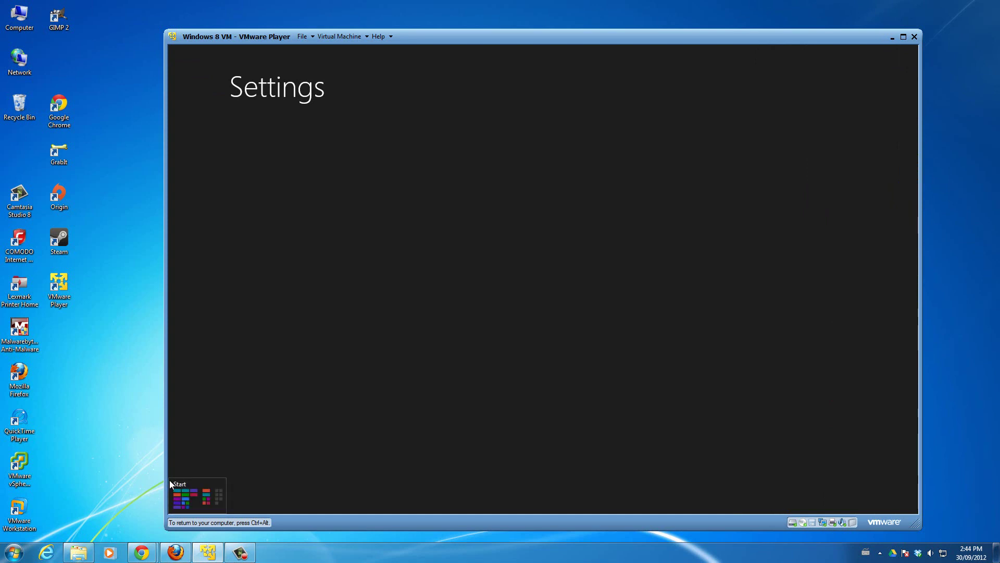
{"action": "left_click", "coordinate": [179, 508]}
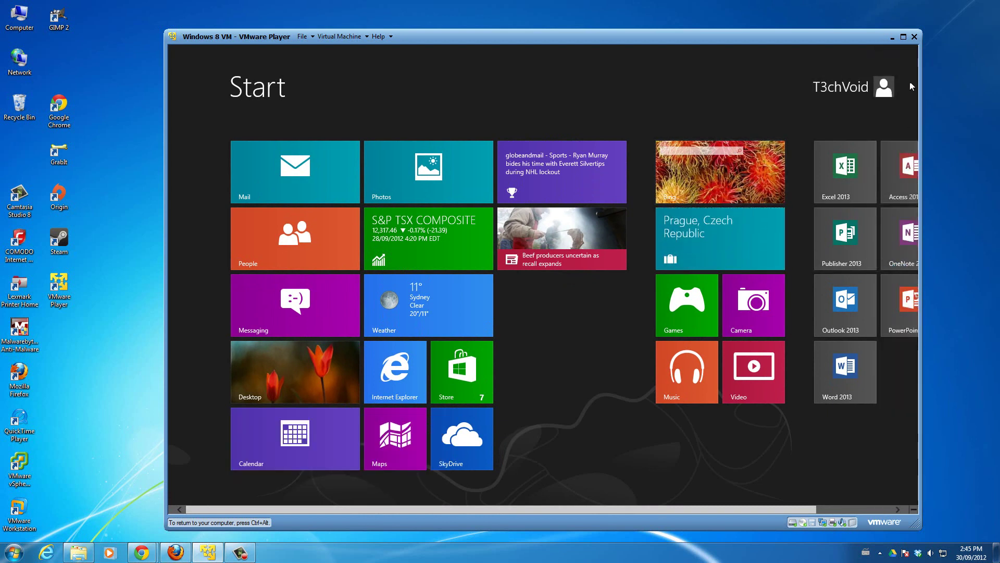
{"action": "mouse_move", "coordinate": [913, 82]}
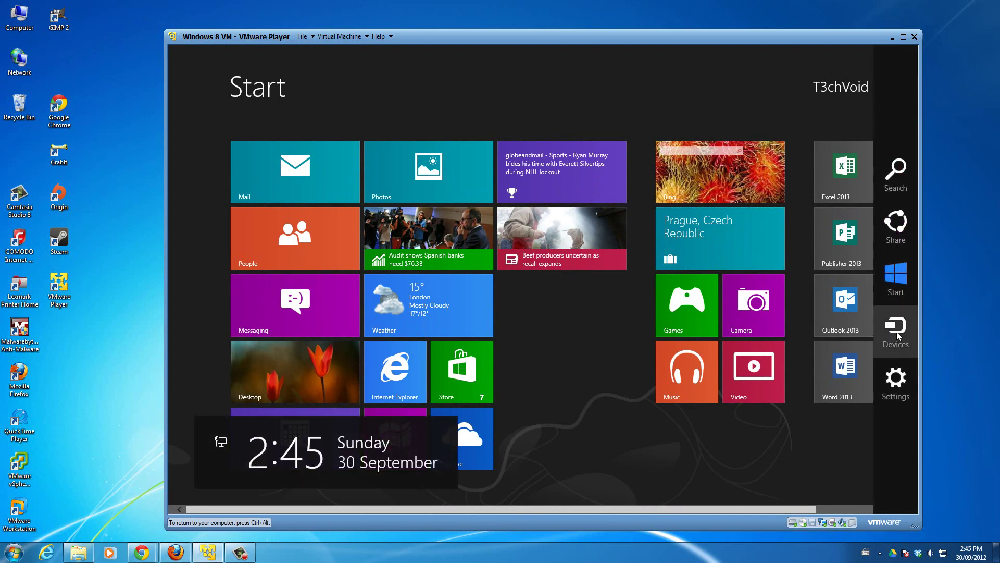
{"action": "left_click", "coordinate": [902, 293]}
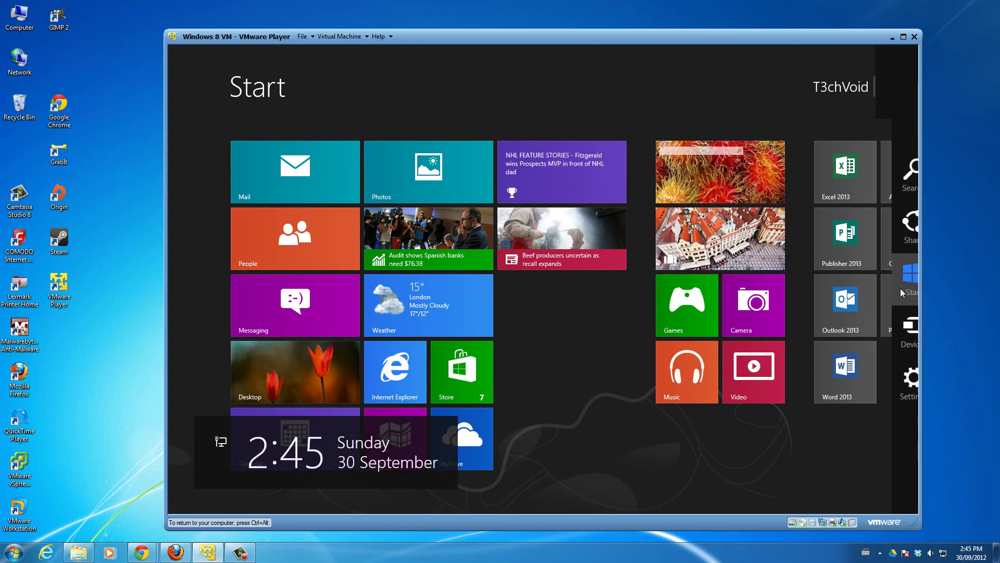
- From the desktop, open Programs and Features through the Settings charm's Control Panel, now listing only Office 365 and Visual C++ 2008
{"action": "left_click", "coordinate": [280, 383]}
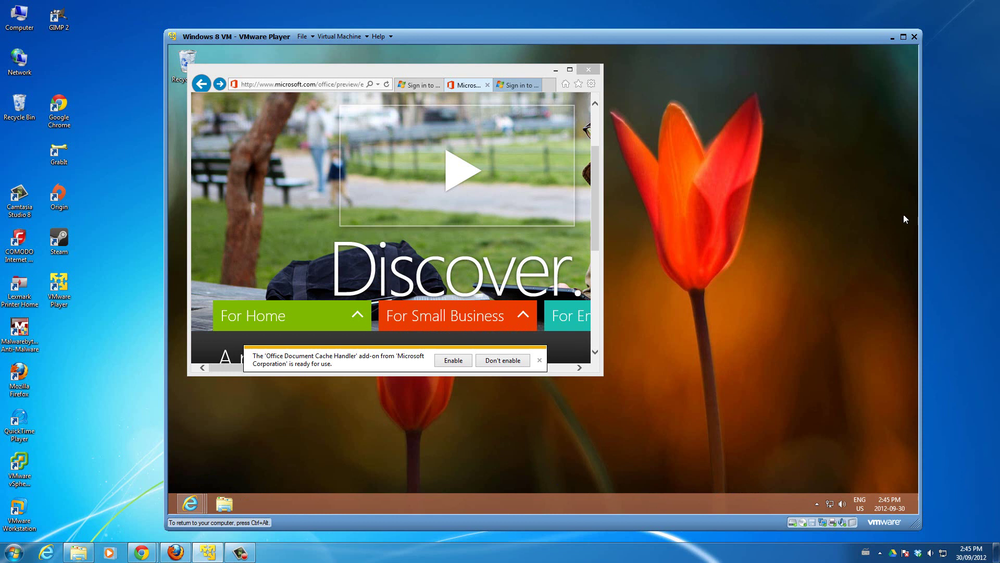
{"action": "mouse_move", "coordinate": [917, 417]}
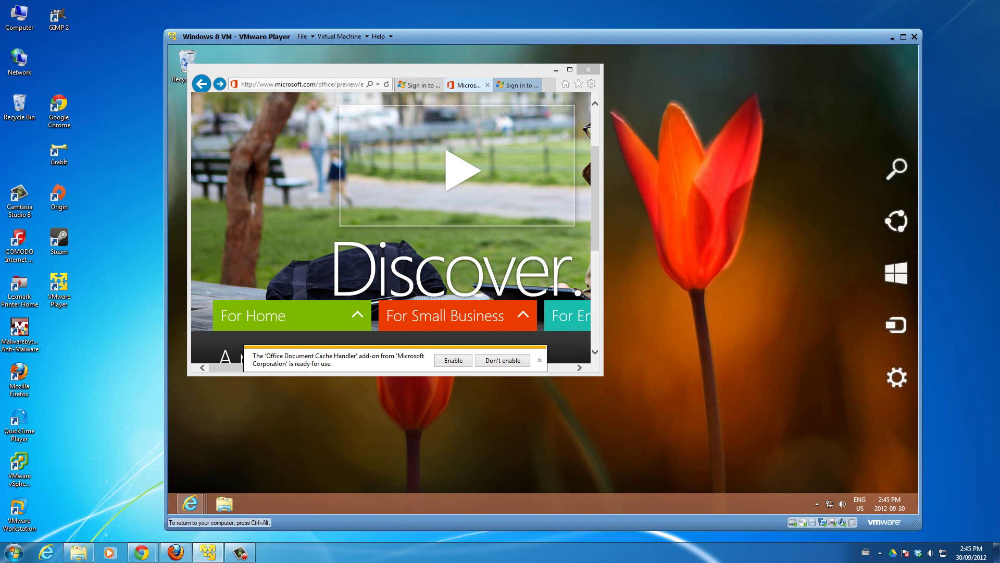
{"action": "left_click", "coordinate": [905, 398]}
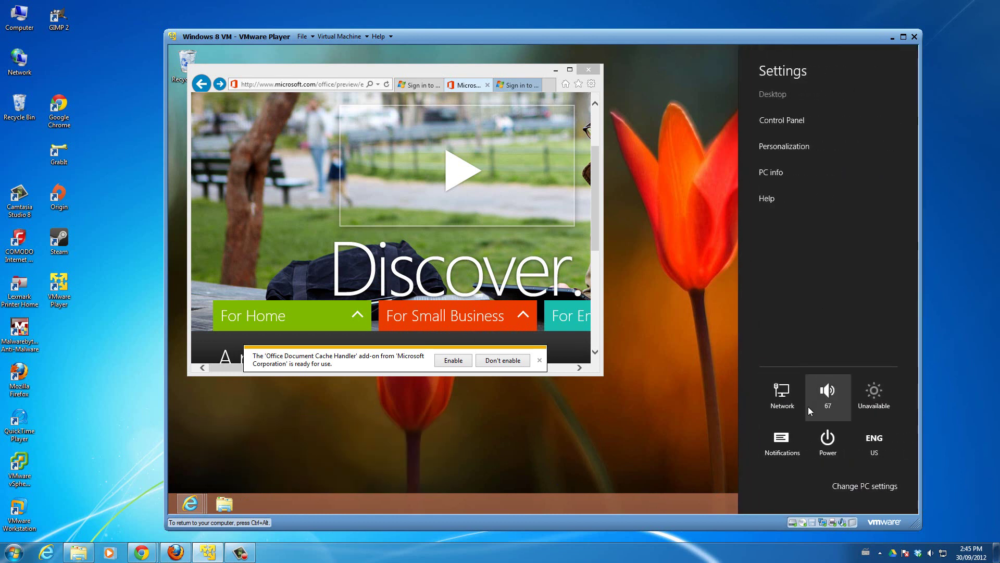
{"action": "left_click", "coordinate": [784, 121]}
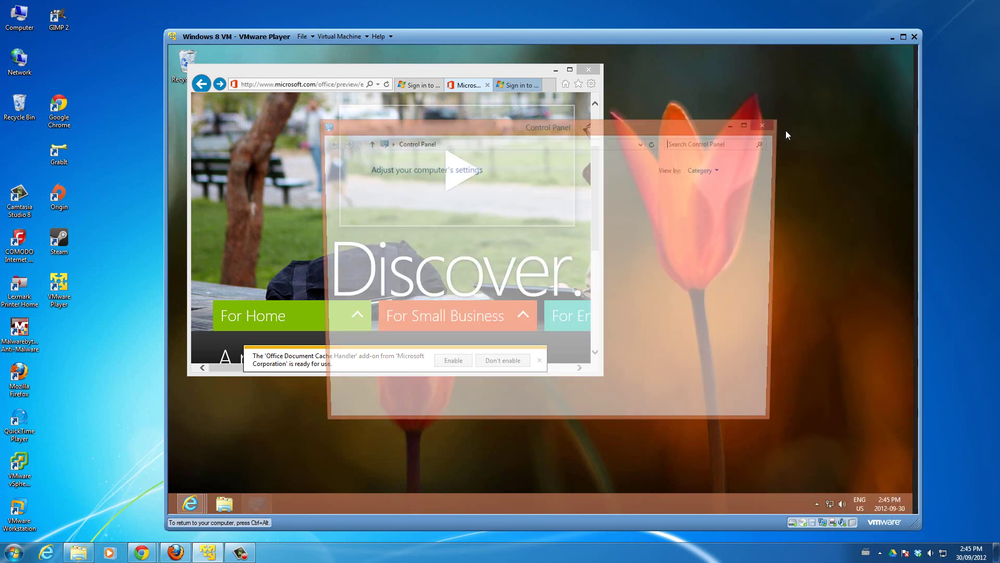
{"action": "left_click", "coordinate": [418, 318]}
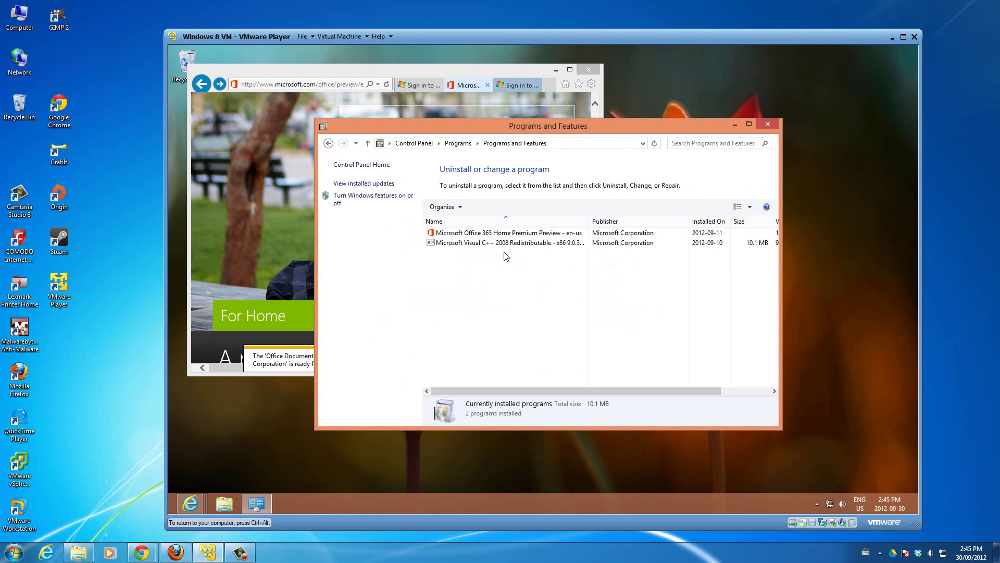
- Select the Office 365 entry in Programs and Features to view its details
{"action": "left_click", "coordinate": [457, 233]}
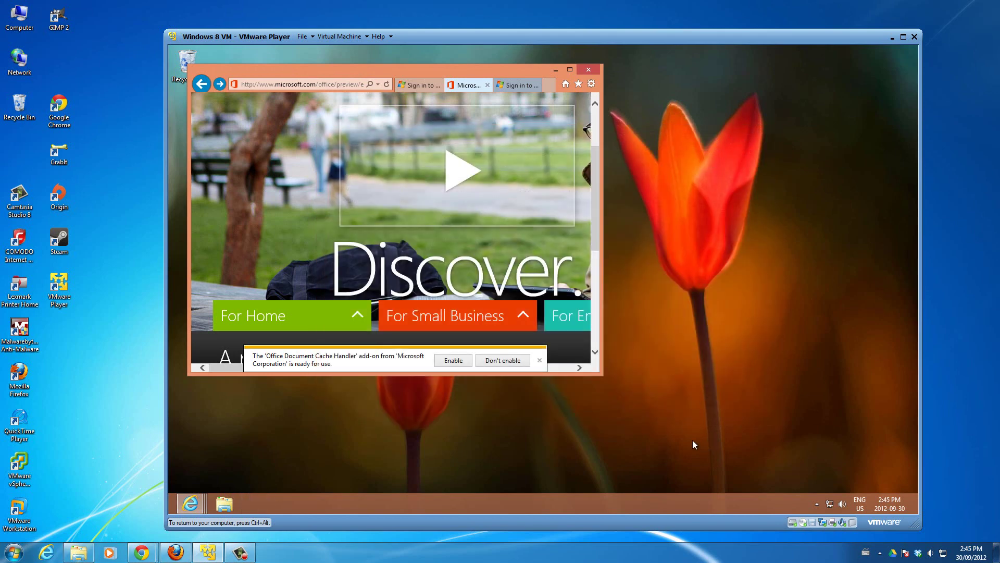
- Resize Internet Explorer, snap it to the left edge, narrow it, and shorten it to a strip
{"action": "left_click_drag", "start_coordinate": [603, 374], "coordinate": [635, 413]}
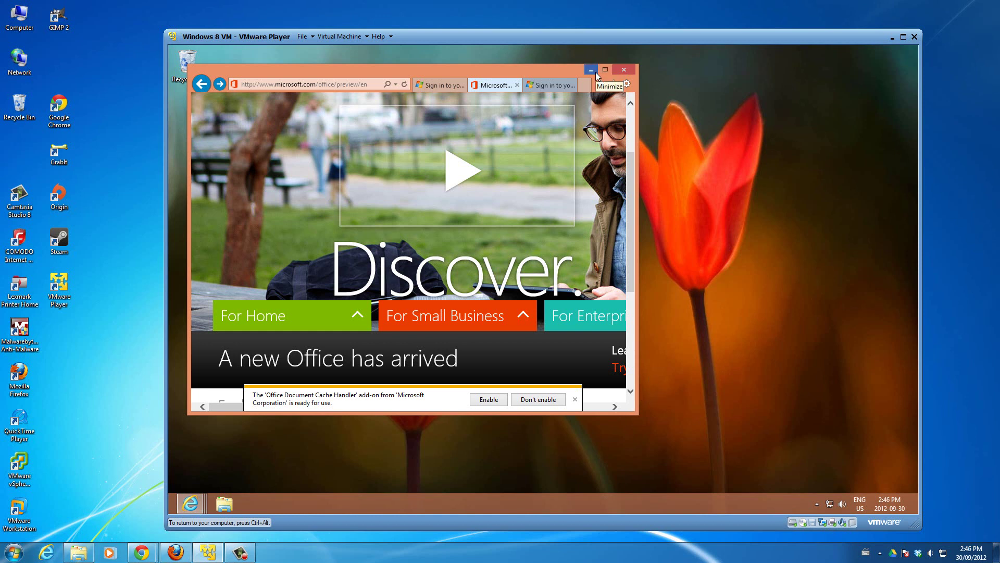
{"action": "left_click_drag", "start_coordinate": [532, 73], "coordinate": [171, 181]}
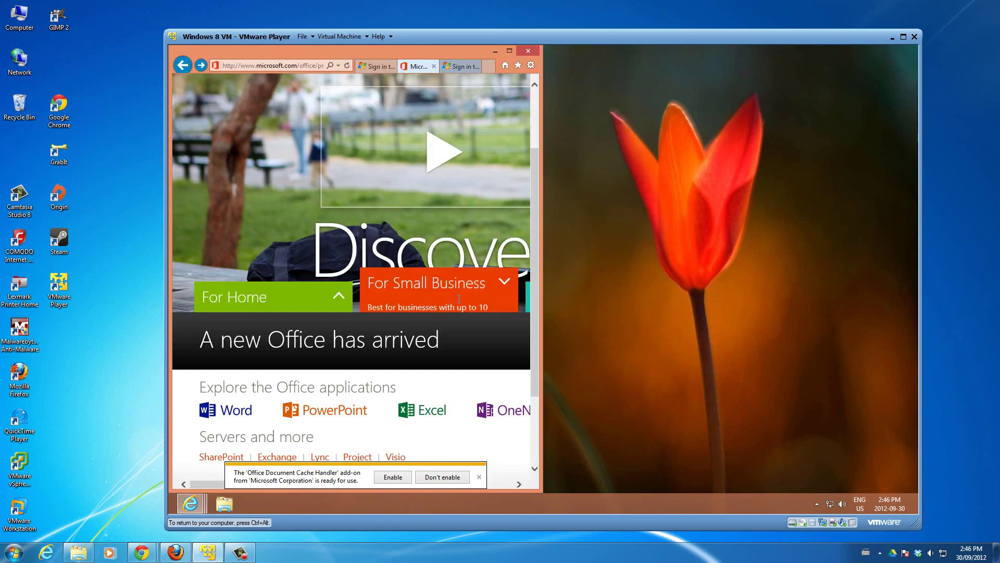
{"action": "left_click_drag", "start_coordinate": [541, 325], "coordinate": [521, 325]}
{"action": "left_click_drag", "start_coordinate": [464, 491], "coordinate": [464, 178]}
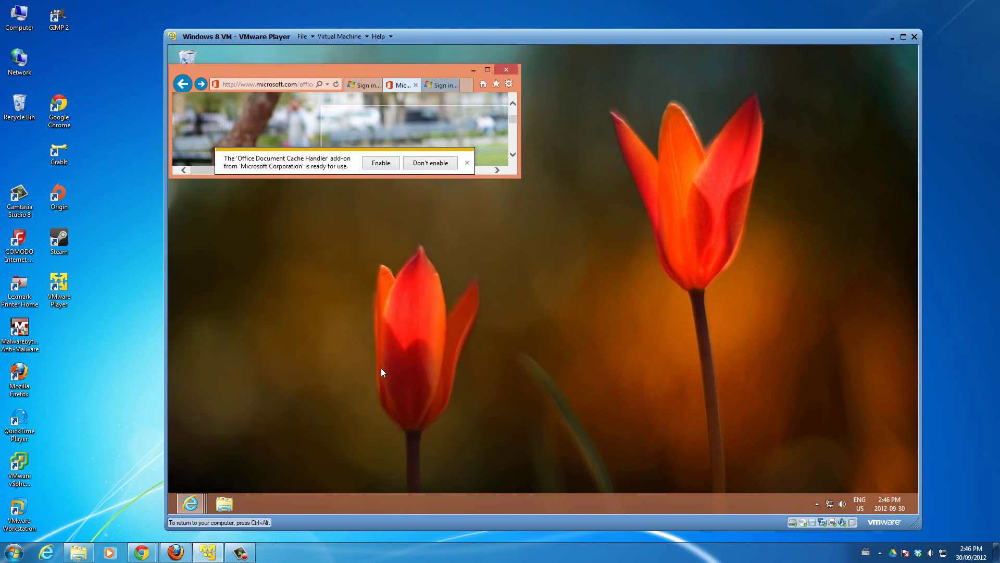